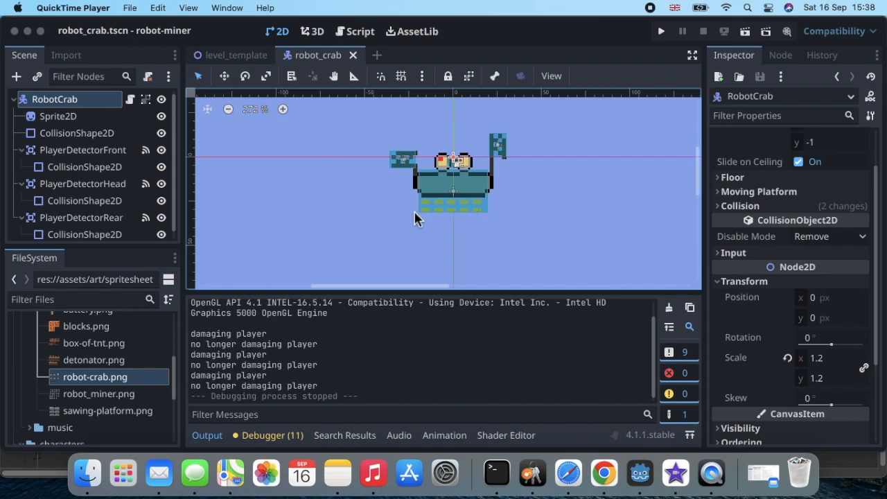
Select the RobotCrab root node in the robot_crab scene's Scene dock.
scroll(413, 210, up, 1)
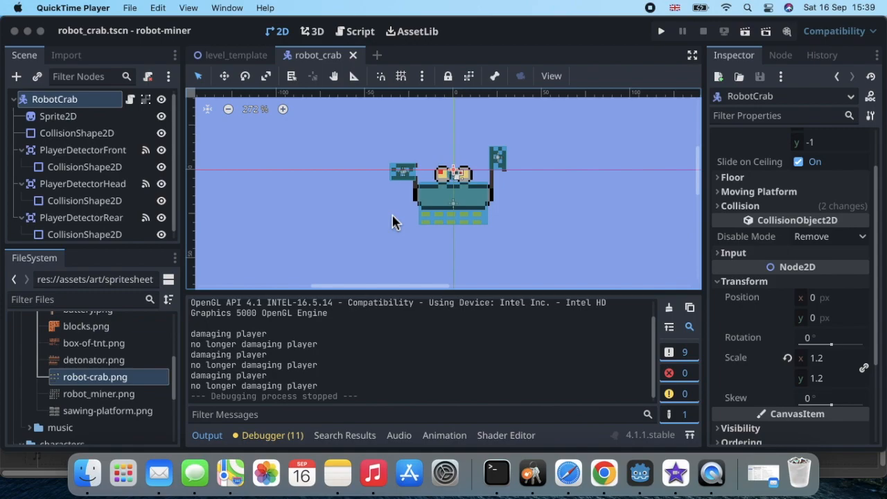
click(92, 102)
scroll(50, 142, down, 1)
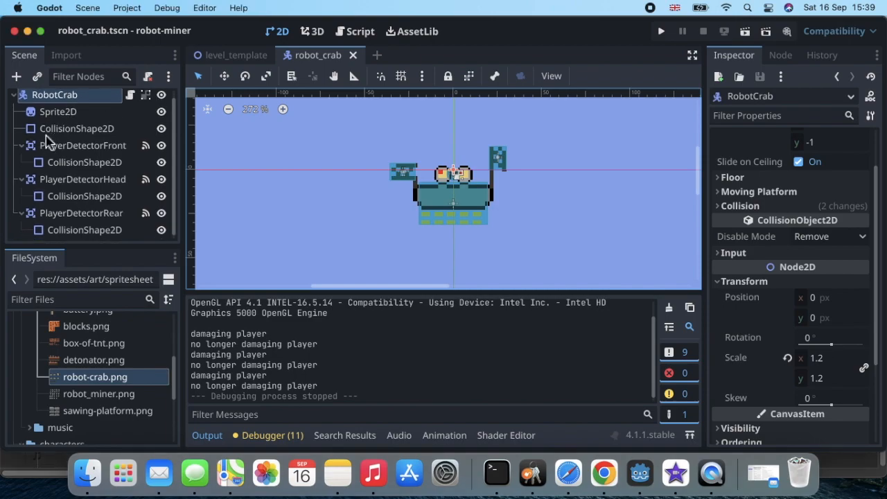
Search 'animation' in Create New Node and add an AnimationPlayer under RobotCrab.
click(15, 76)
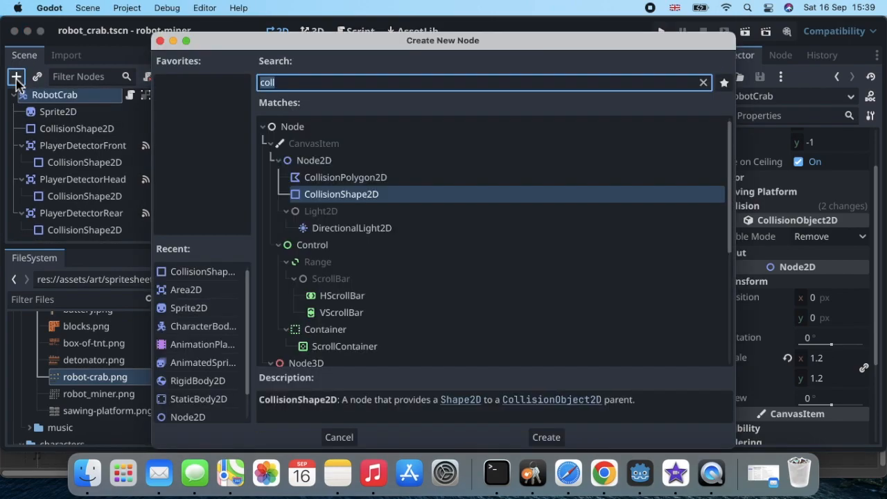
text(s)
key(BackSpace)
key(BackSpace)
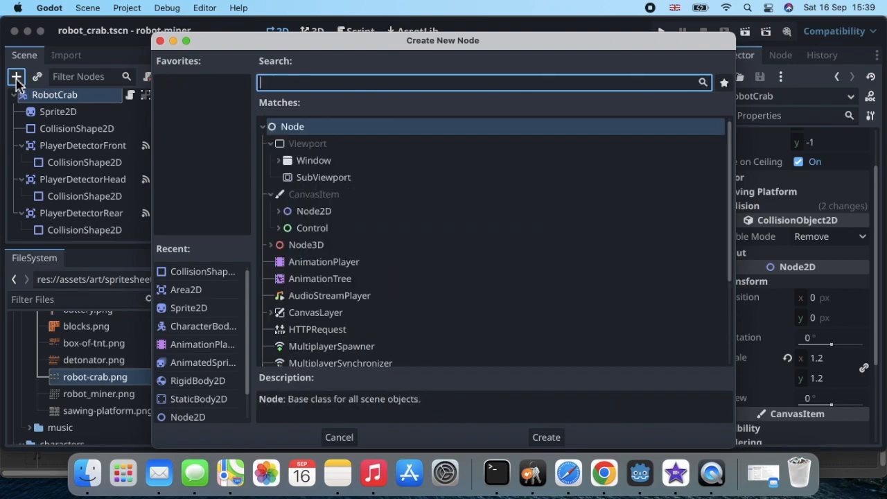
text(animation)
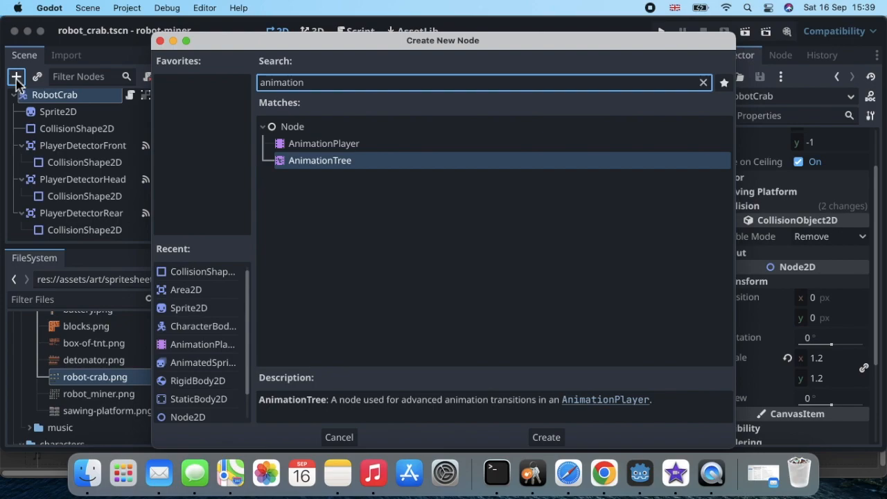
click(323, 144)
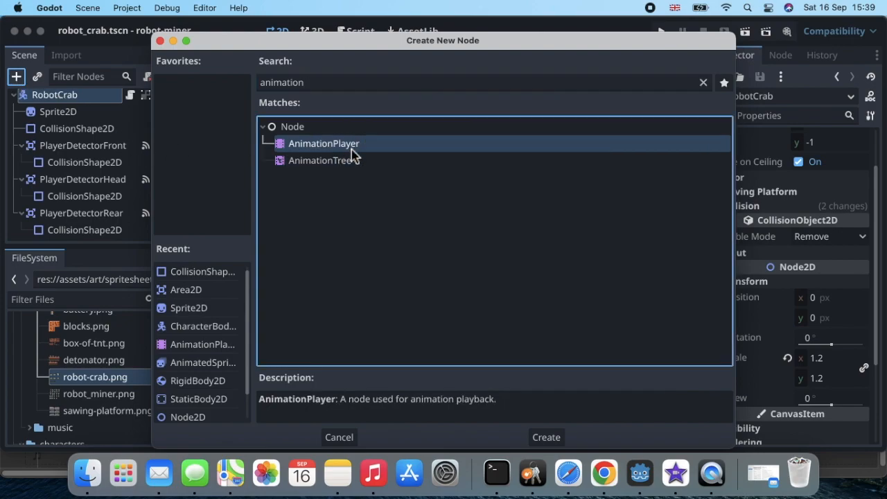
double_click(323, 145)
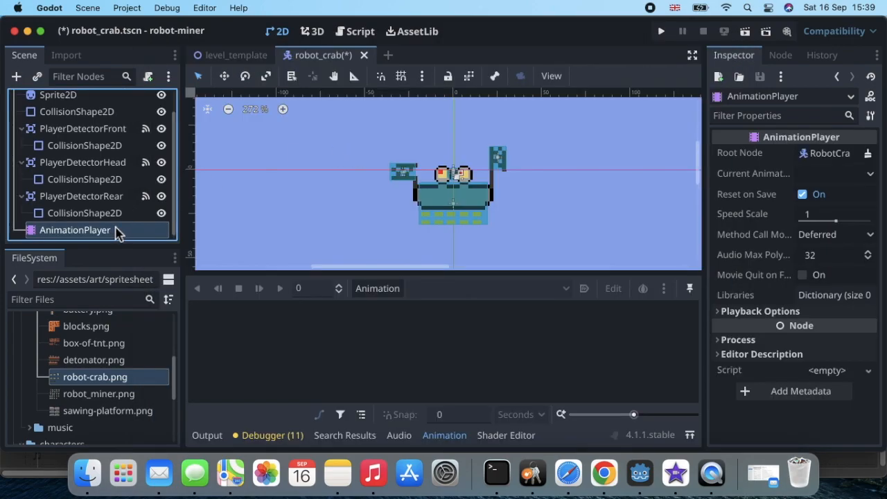
Use Animation > New on the AnimationPlayer to create an animation named move_left.
click(375, 292)
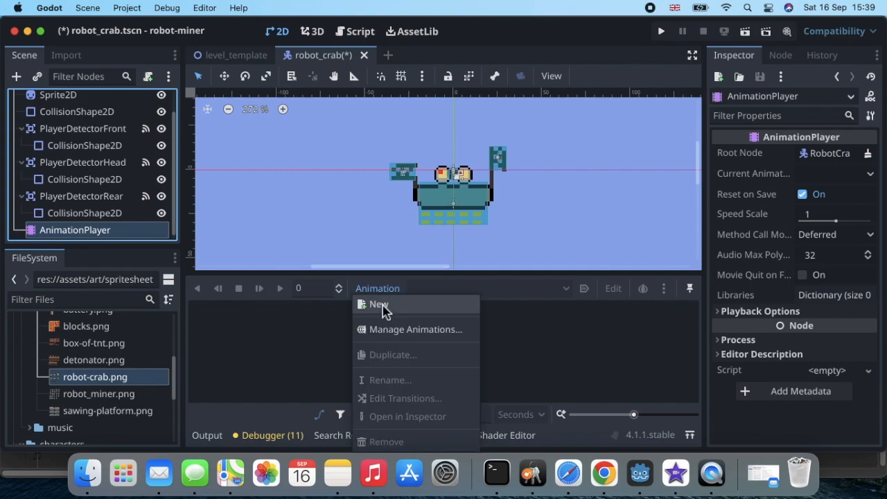
click(381, 310)
text(move_left)
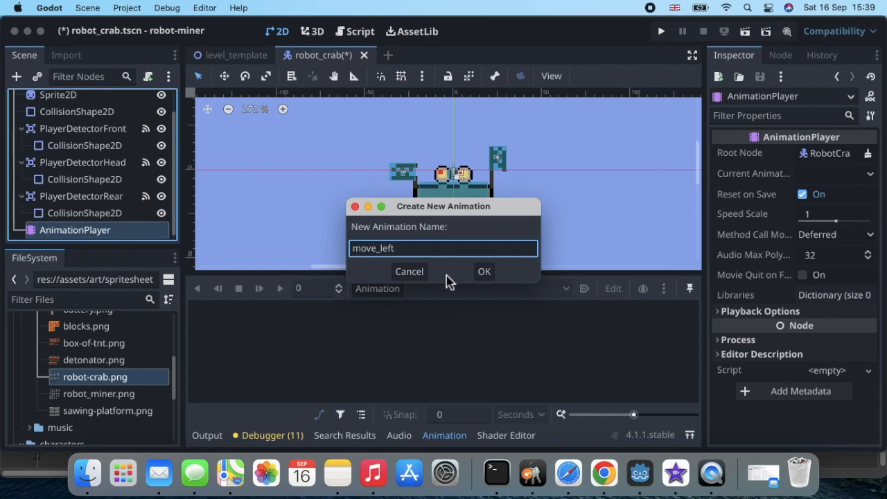
click(483, 273)
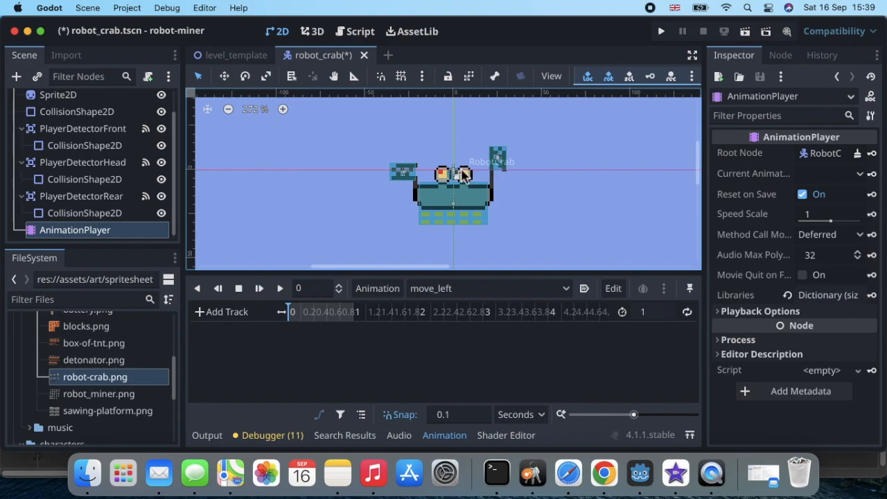
Add a property track animating PlayerDetectorFront's position.
click(203, 315)
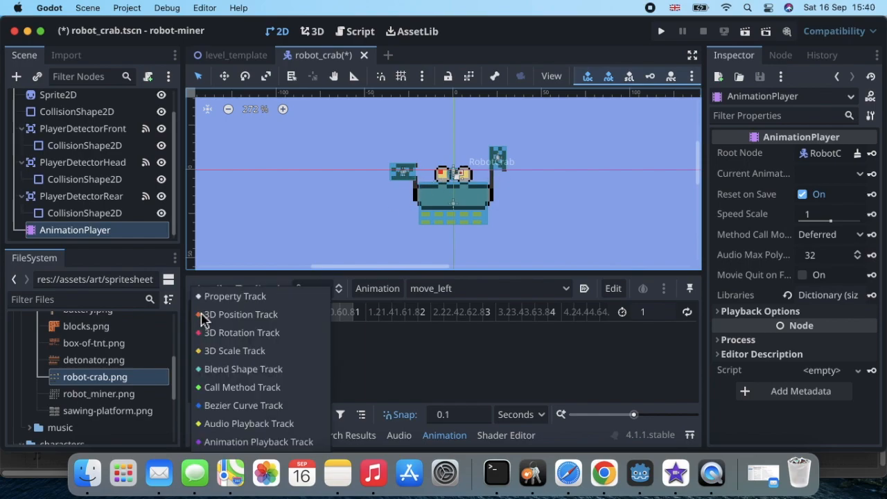
click(235, 297)
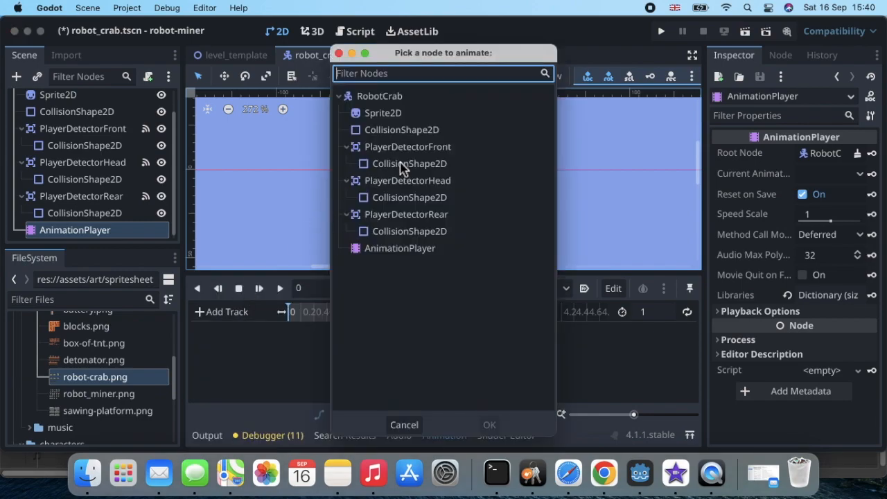
double_click(441, 147)
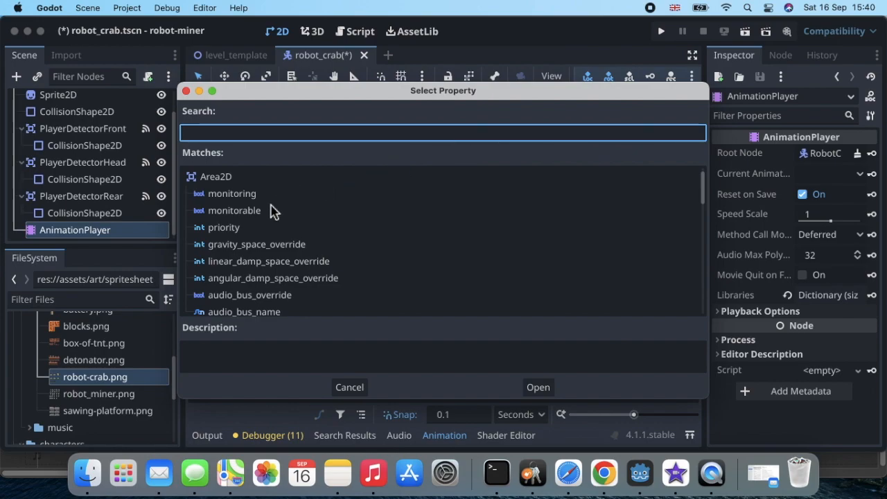
scroll(274, 211, down, 3)
scroll(274, 211, up, 3)
text(po)
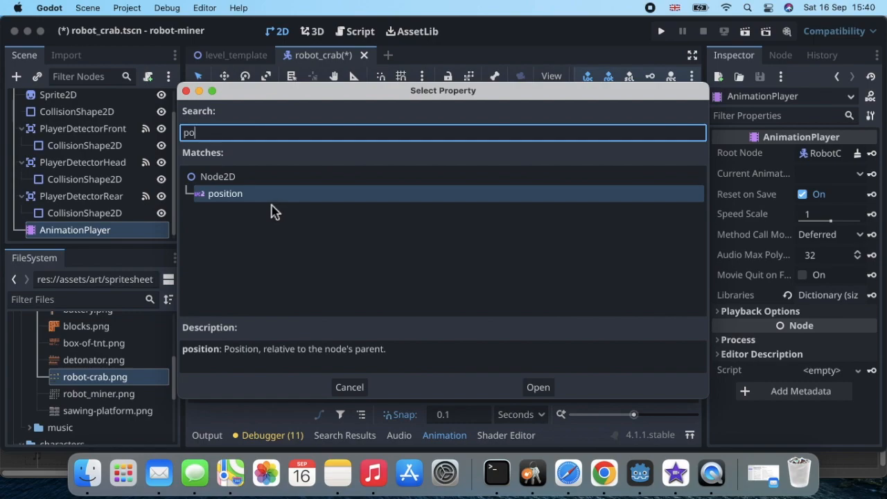
double_click(281, 196)
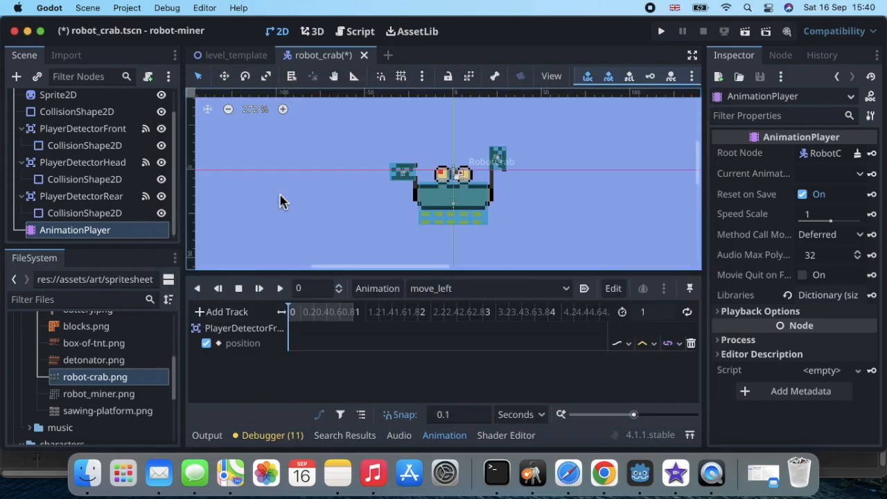
Insert a position keyframe at time 0 on the front track, holding (-23, 1).
right_click(291, 350)
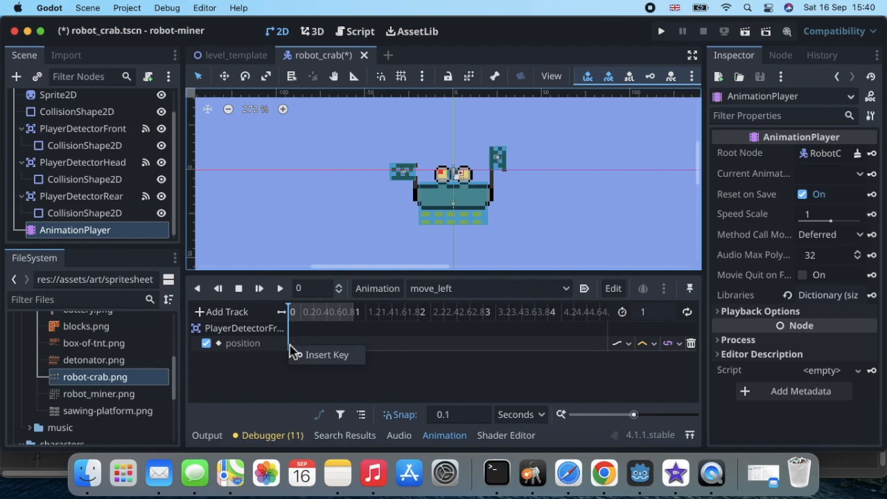
click(320, 382)
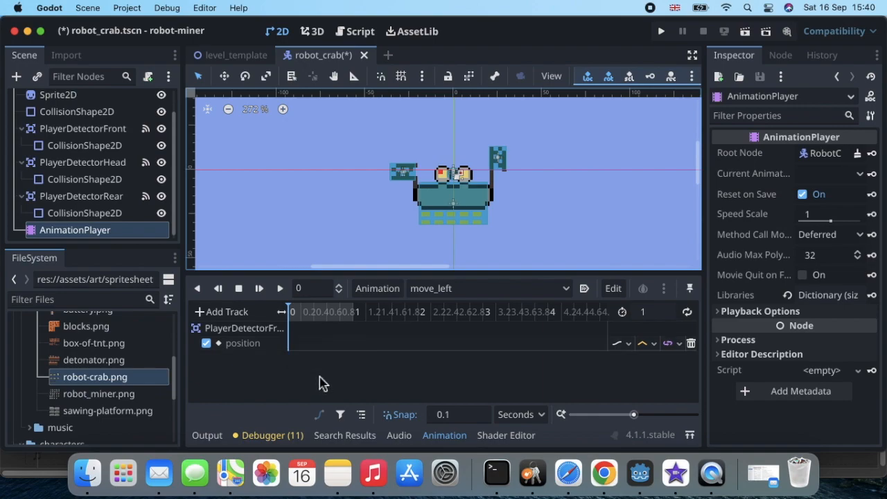
right_click(292, 352)
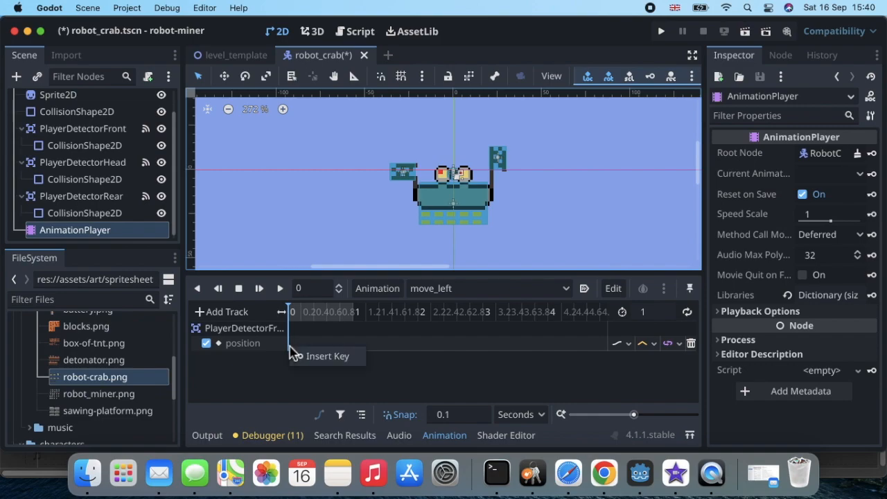
click(313, 360)
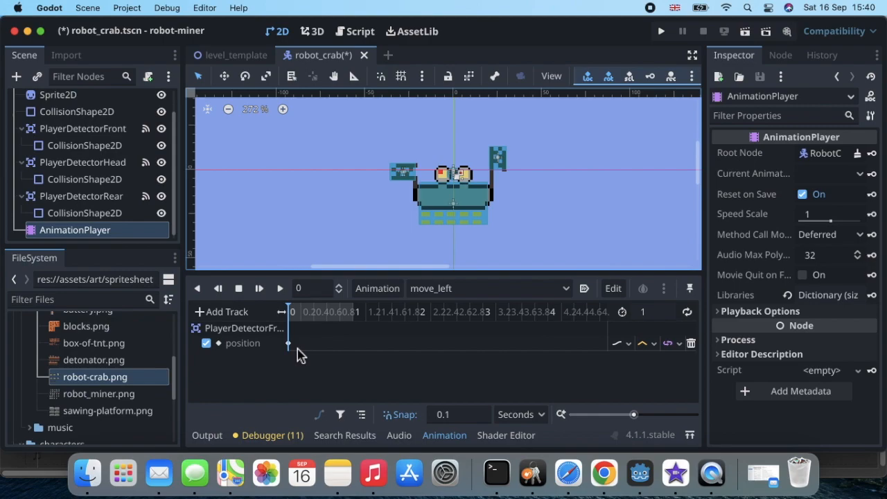
click(289, 344)
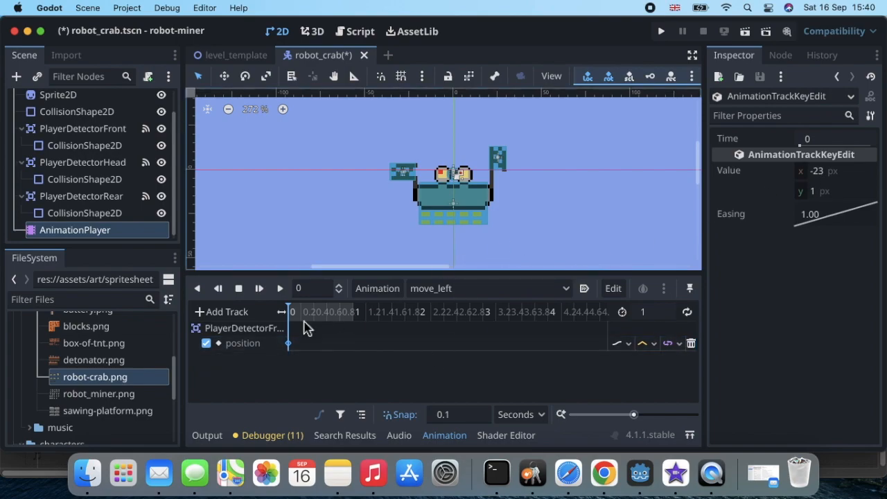
Add a property track animating PlayerDetectorRear's position.
click(221, 312)
click(239, 297)
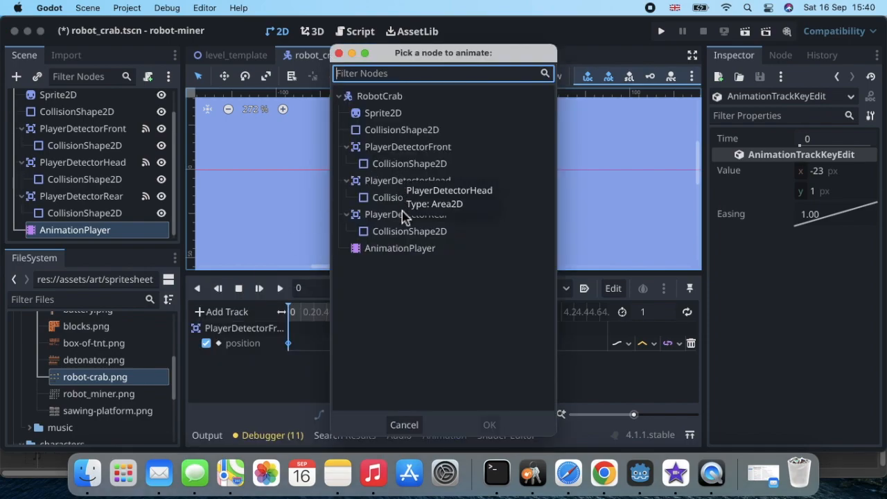
double_click(435, 217)
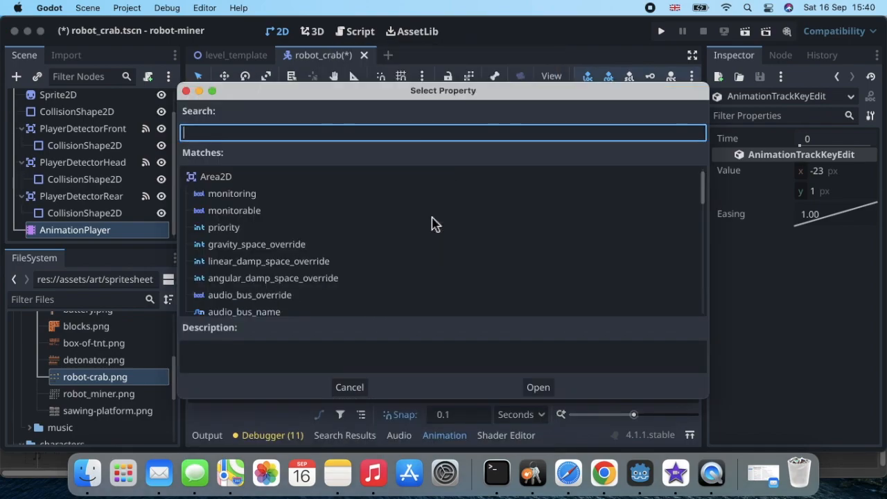
text(po)
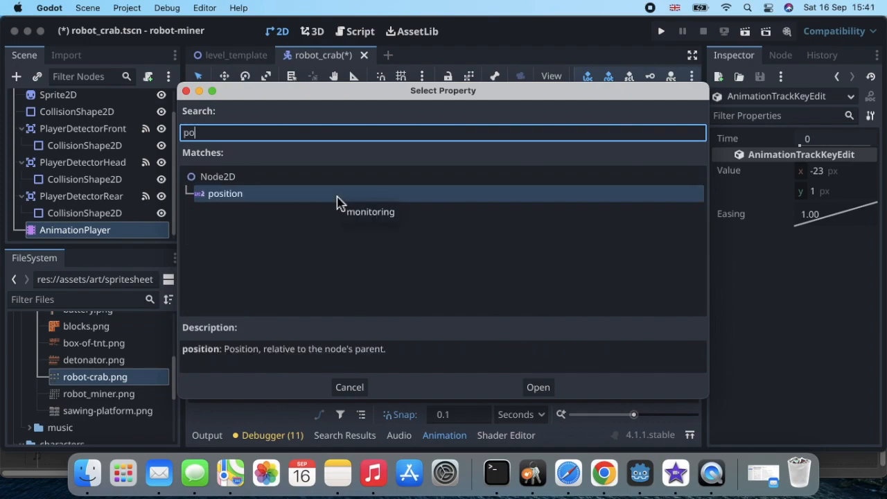
key(Return)
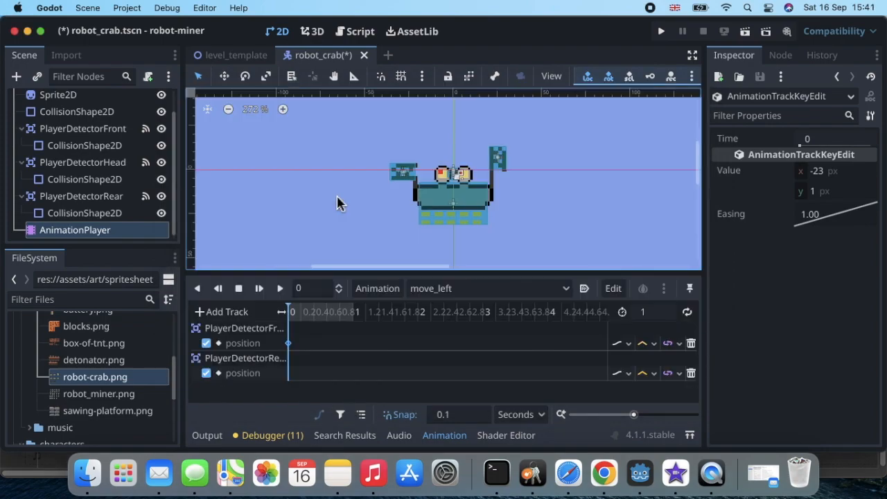
Insert a keyframe at time 0 on the rear position track, holding (21, -6).
right_click(289, 379)
click(314, 375)
click(290, 374)
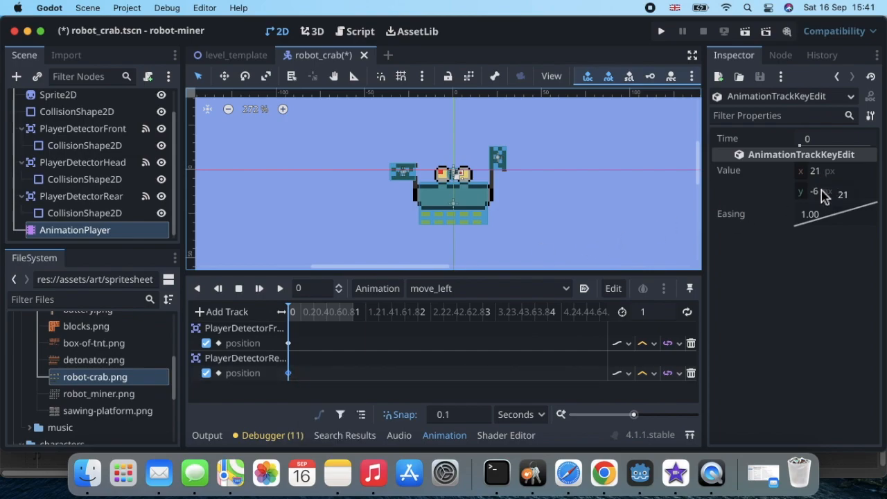
Add a property track animating the Sprite2D's frame property.
click(333, 400)
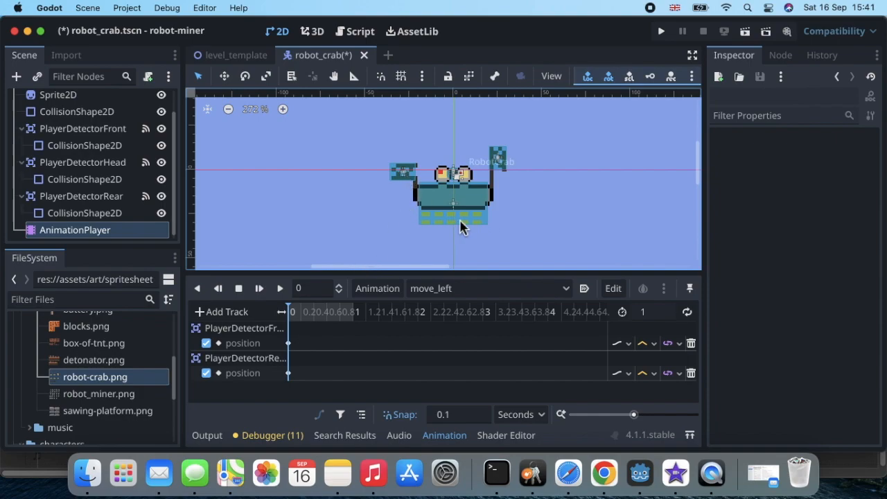
click(200, 316)
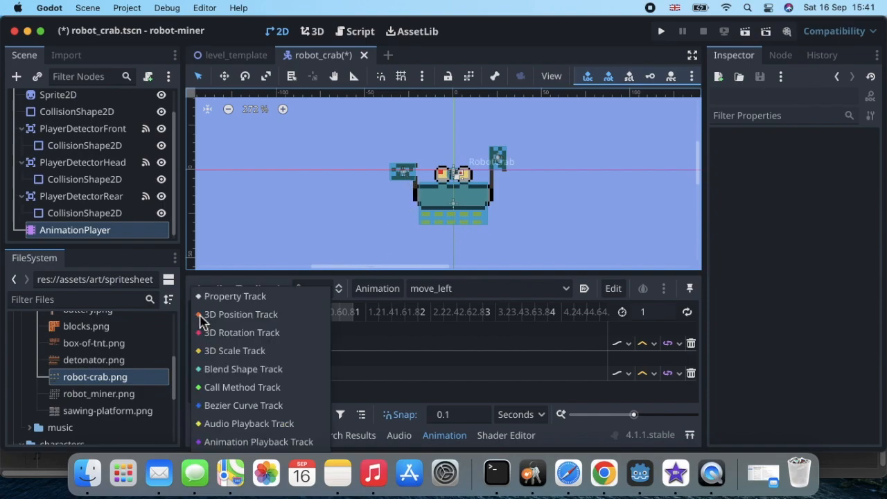
click(230, 298)
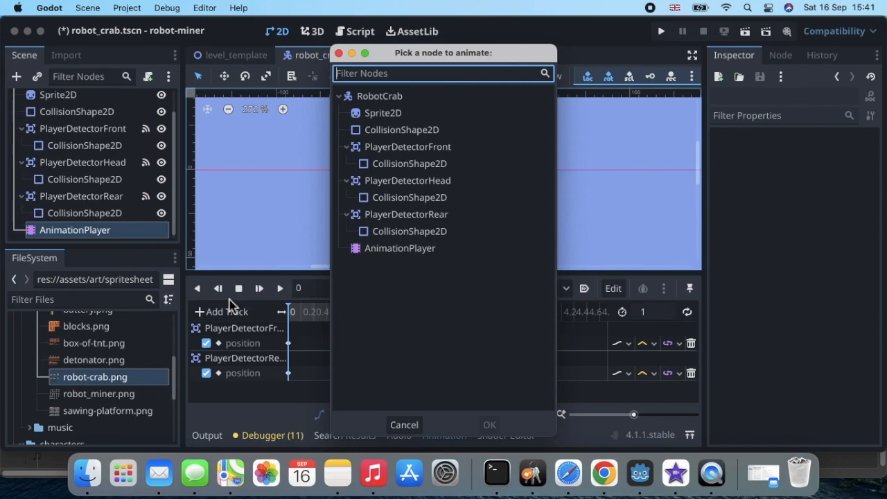
double_click(420, 114)
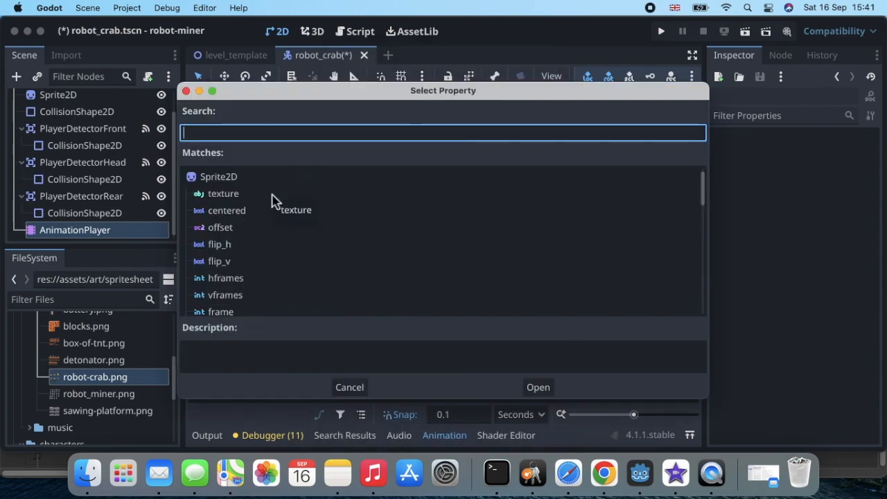
scroll(271, 201, down, 2)
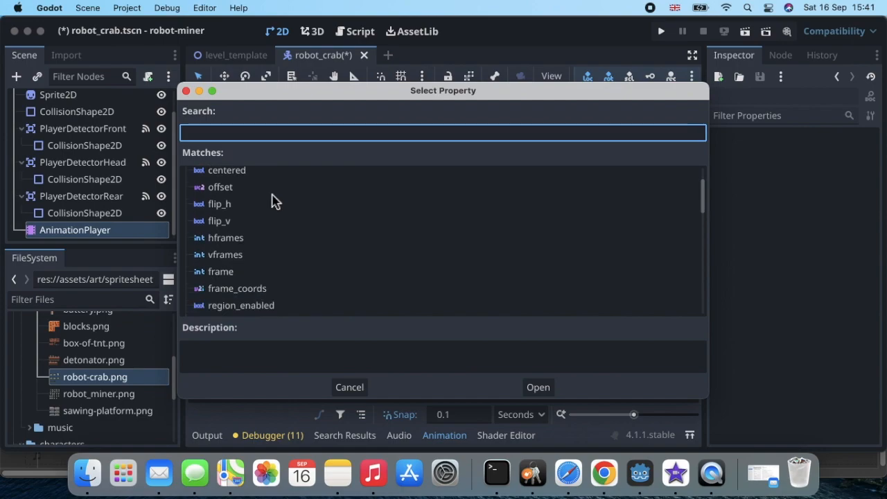
double_click(234, 272)
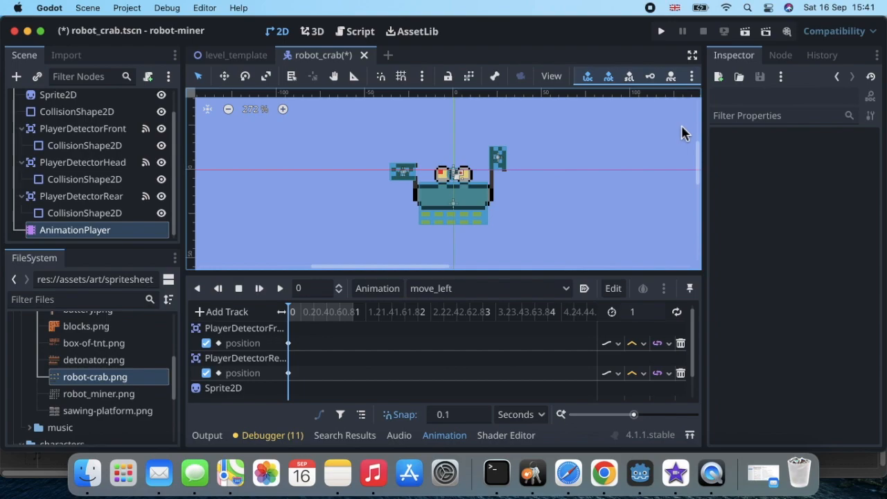
Select Sprite2D in the Scene tree to show its properties in the Inspector.
click(838, 78)
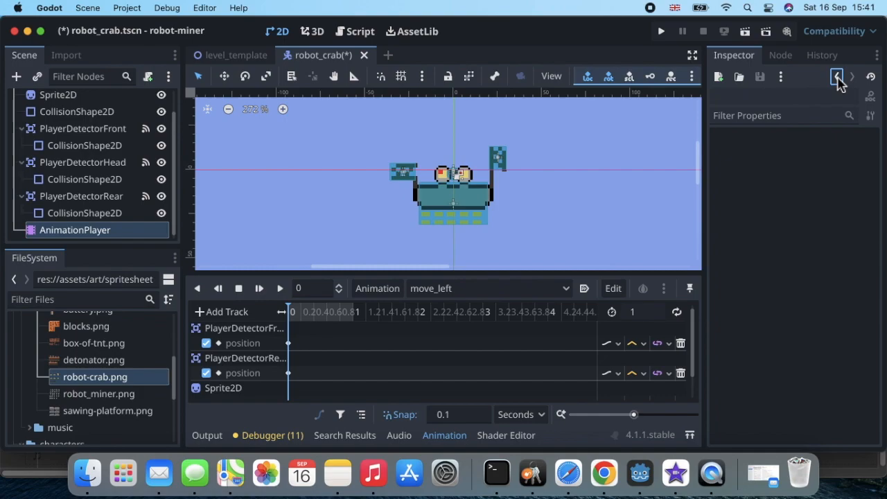
scroll(111, 129, up, 2)
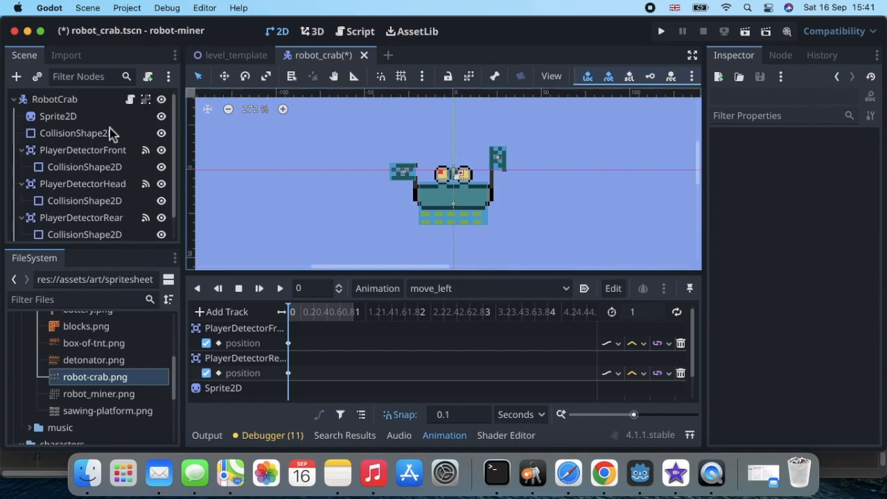
click(59, 117)
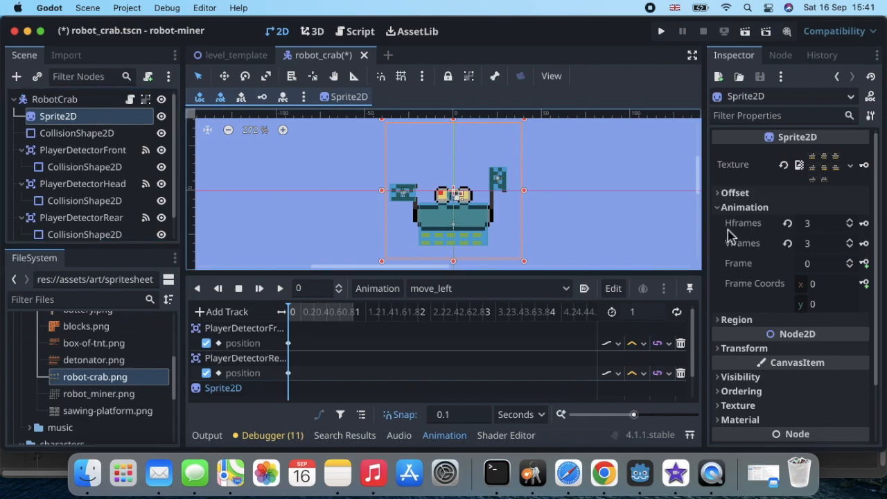
Key Sprite2D frames 0, 1, 2 and 3 at 0, 0.1, 0.2 and 0.3 seconds.
scroll(729, 234, down, 2)
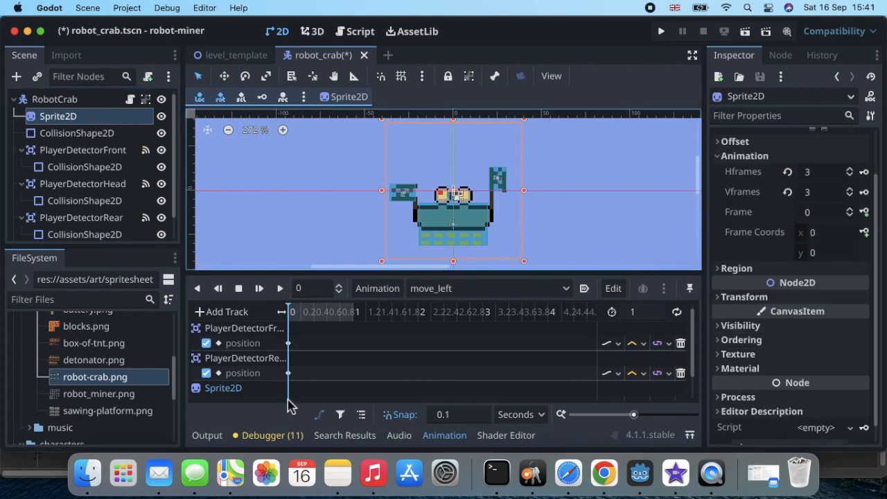
click(865, 212)
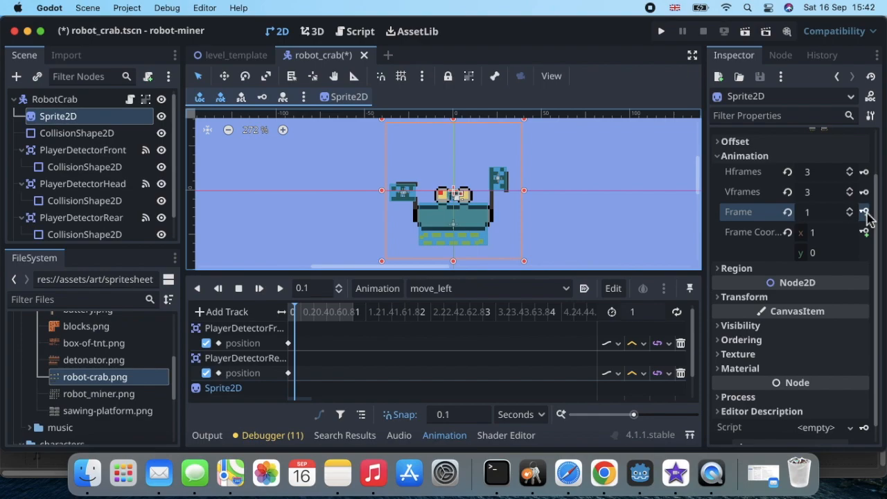
click(865, 212)
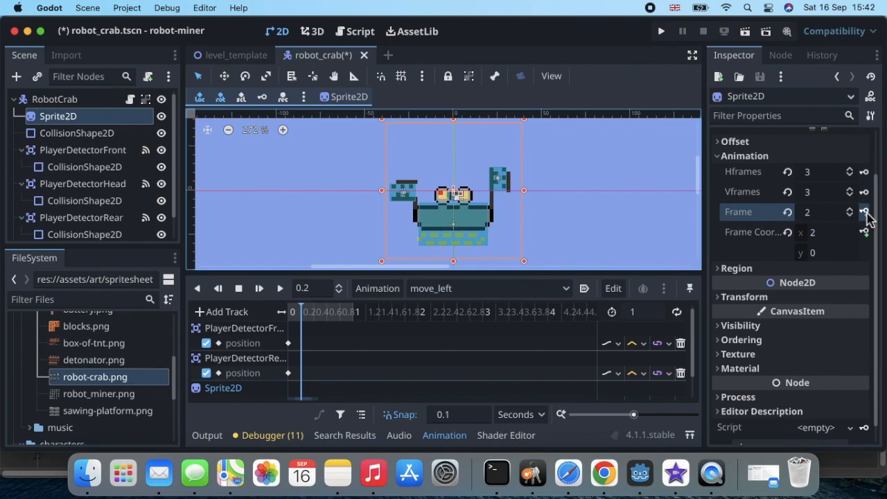
click(864, 212)
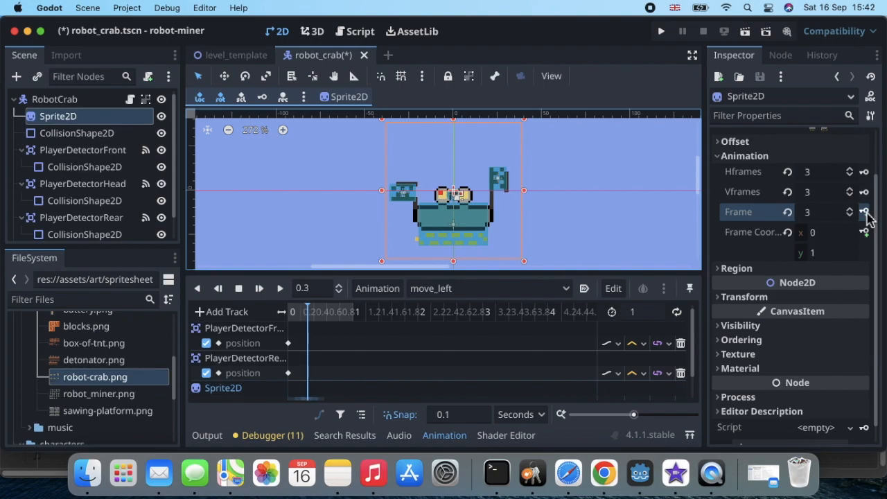
click(865, 212)
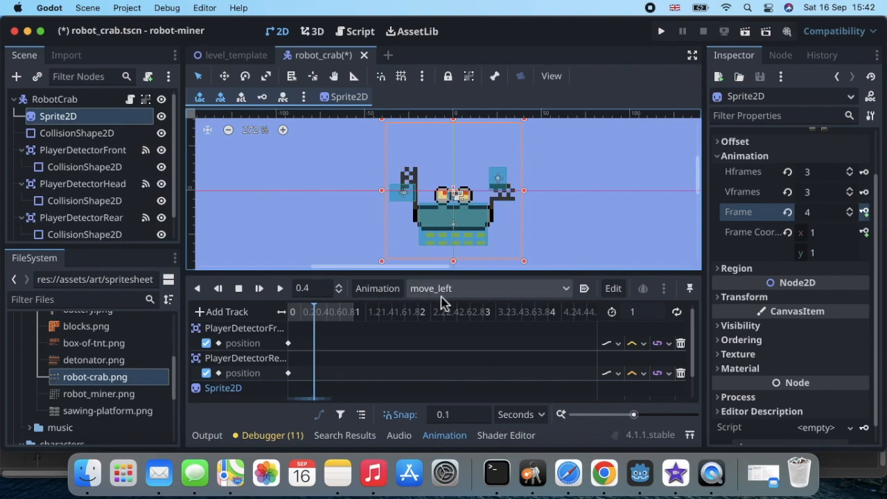
Enlarge the Animation panel, zoom the timeline to about one second, and inspect the frame keys.
scroll(513, 357, down, 1)
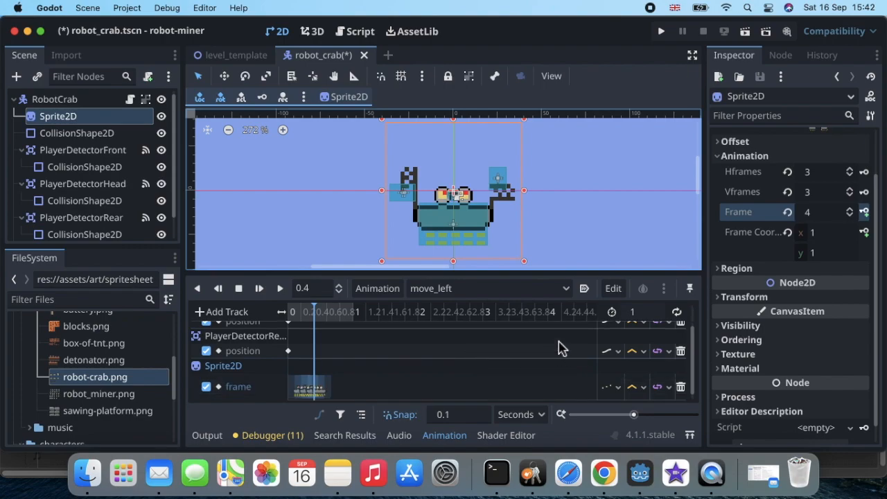
drag(538, 273, 549, 195)
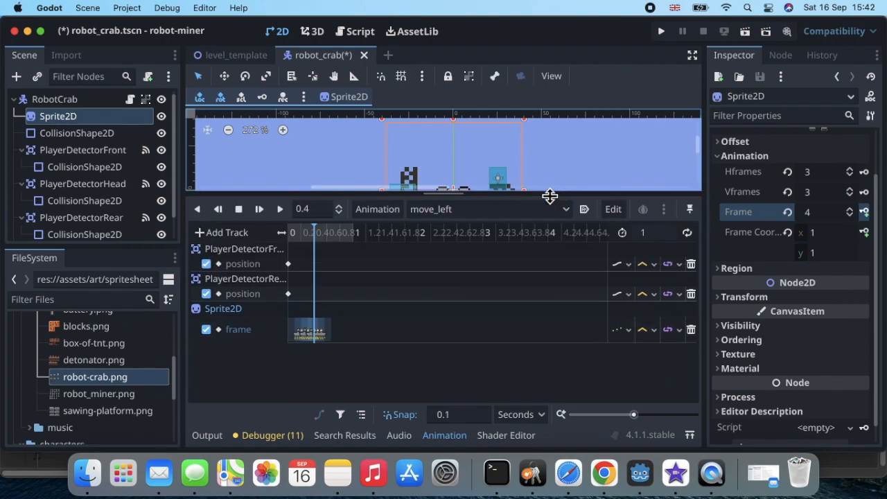
drag(633, 416, 647, 414)
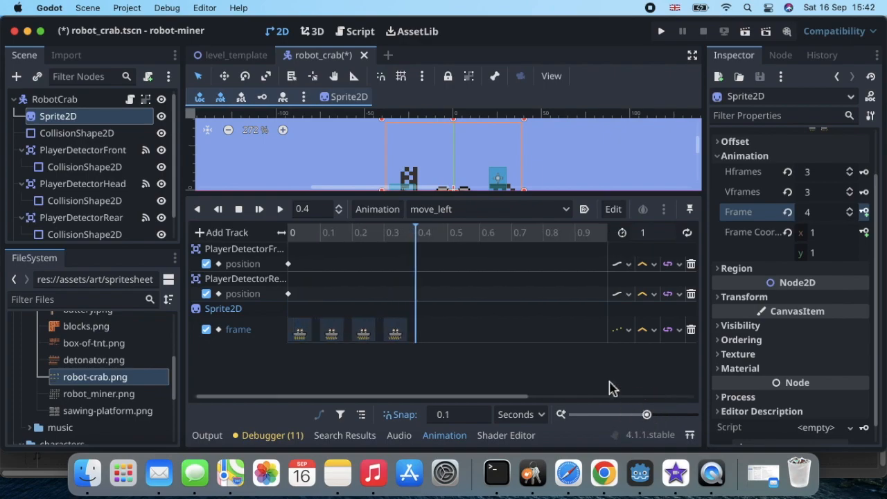
click(400, 336)
click(365, 332)
click(298, 336)
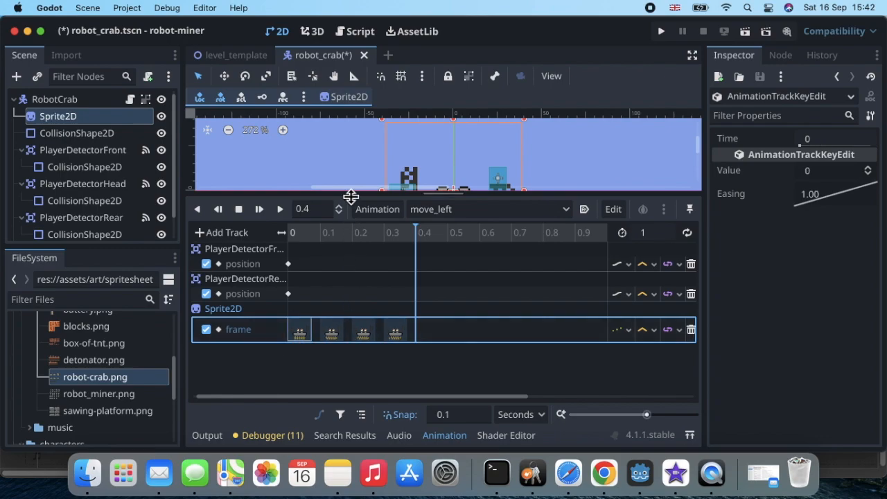
drag(350, 196, 350, 242)
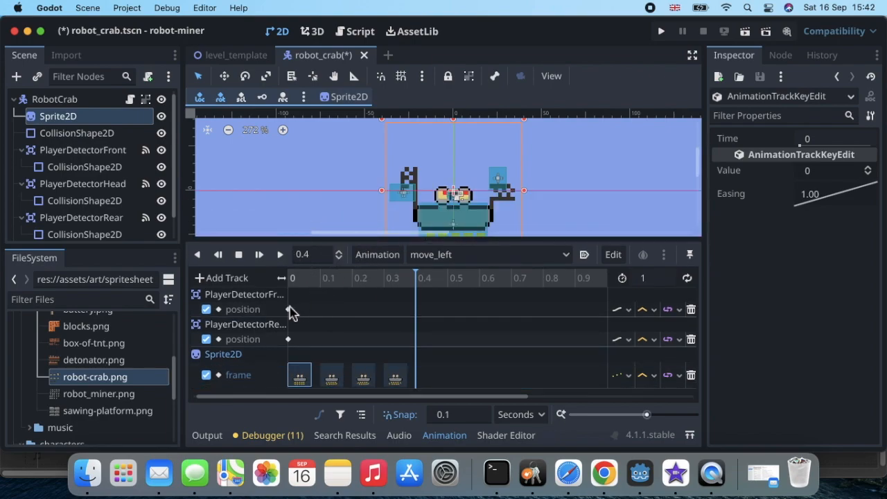
Check the front detector's start key, preview move_left from time 0, and edit the length.
click(288, 309)
click(311, 253)
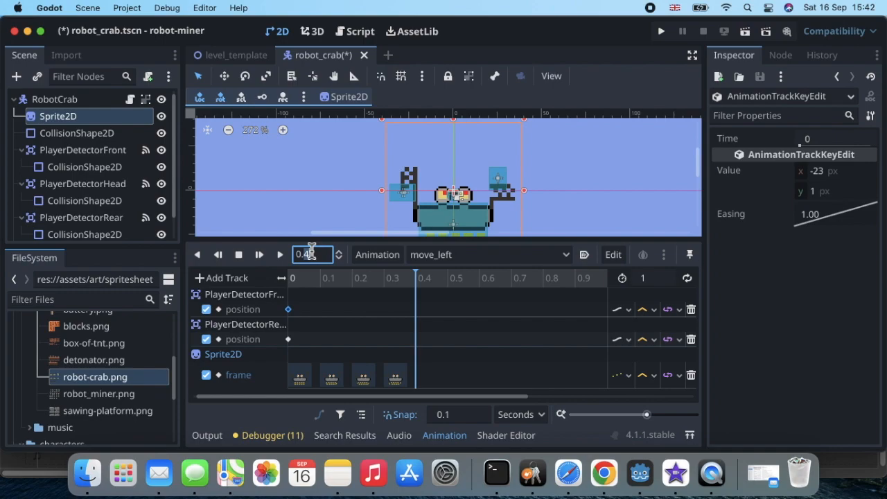
text(0)
key(Return)
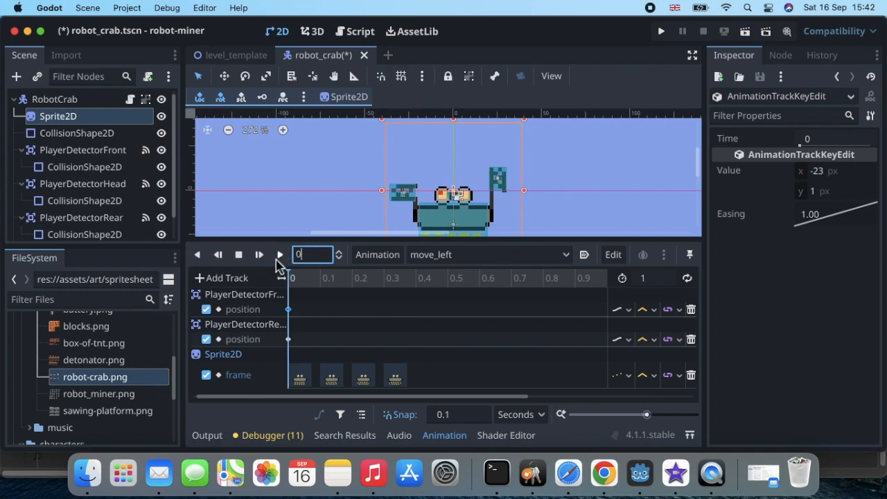
click(280, 255)
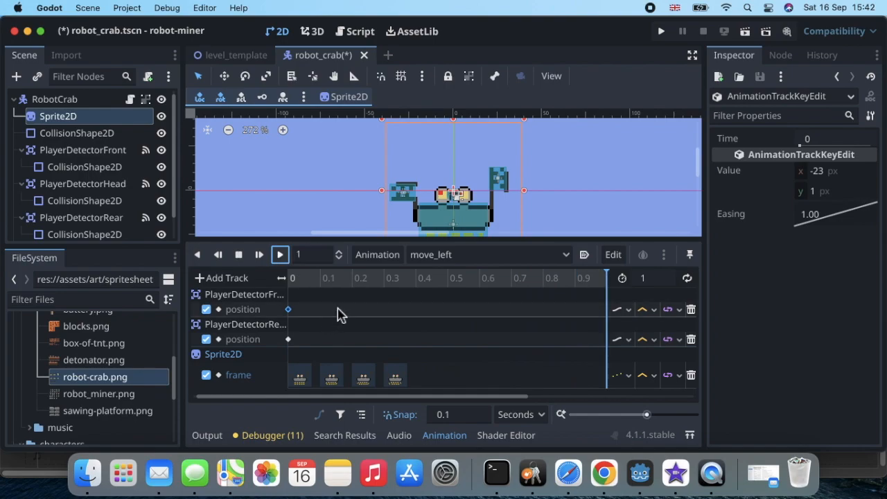
click(418, 278)
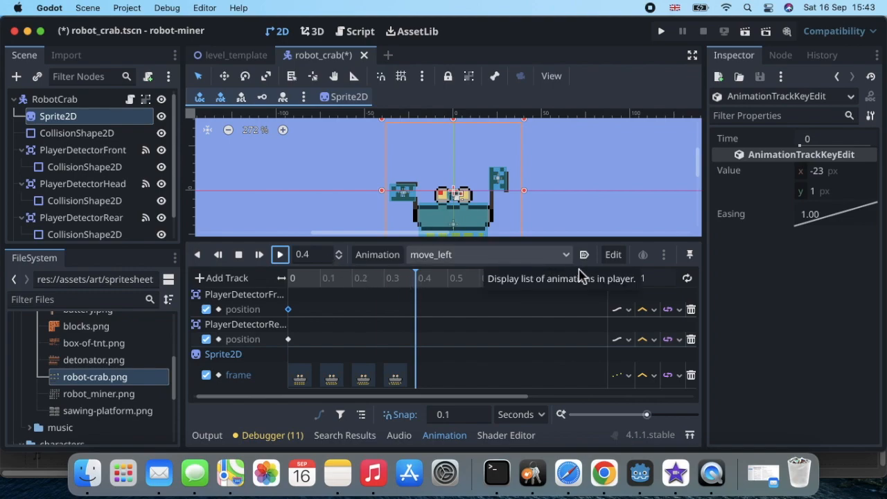
click(648, 279)
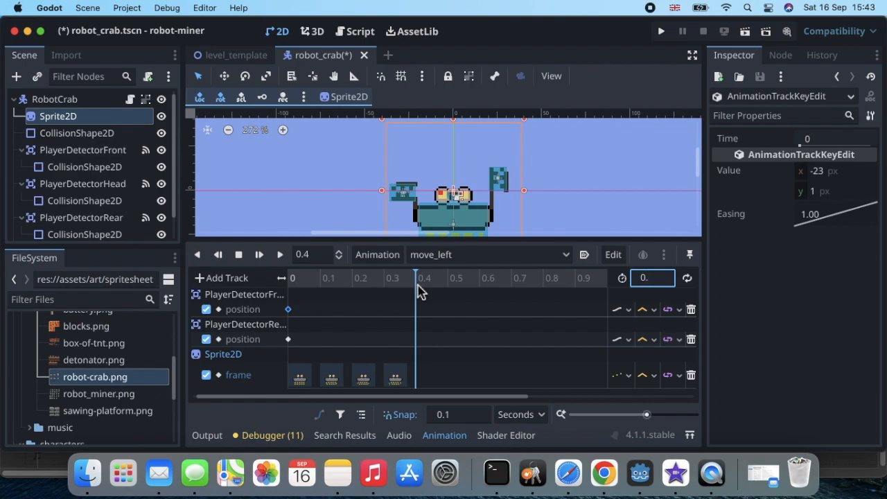
Set move_left's length to 0.4 seconds, enable looping, and preview then stop playback.
key(Return)
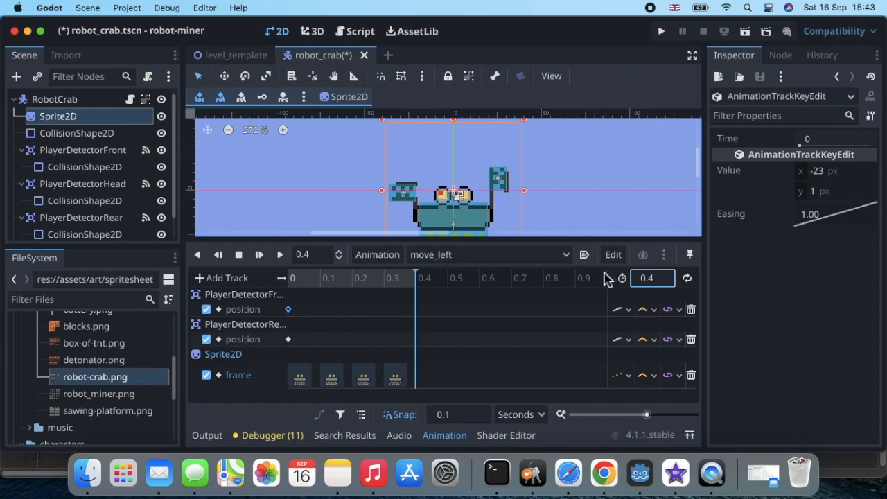
click(291, 278)
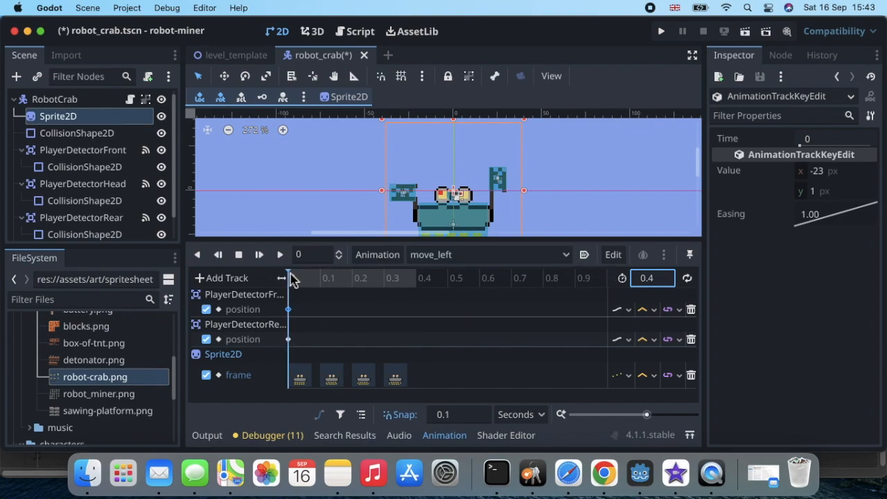
click(687, 280)
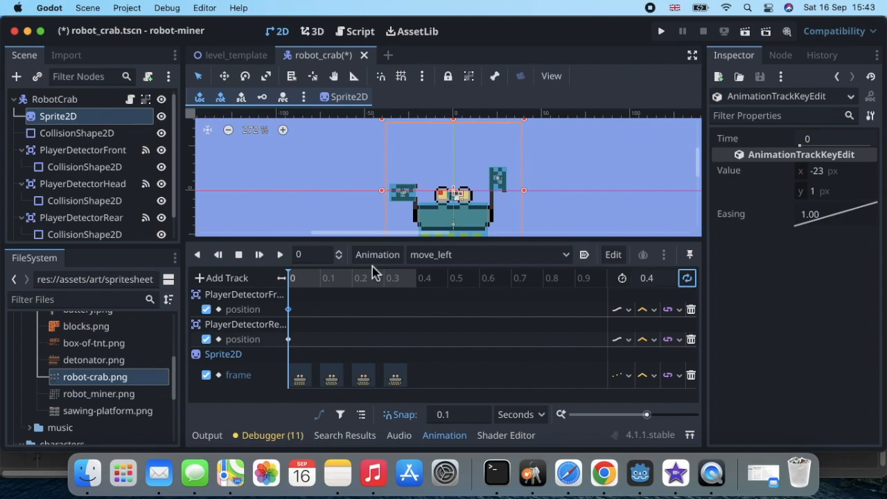
click(280, 255)
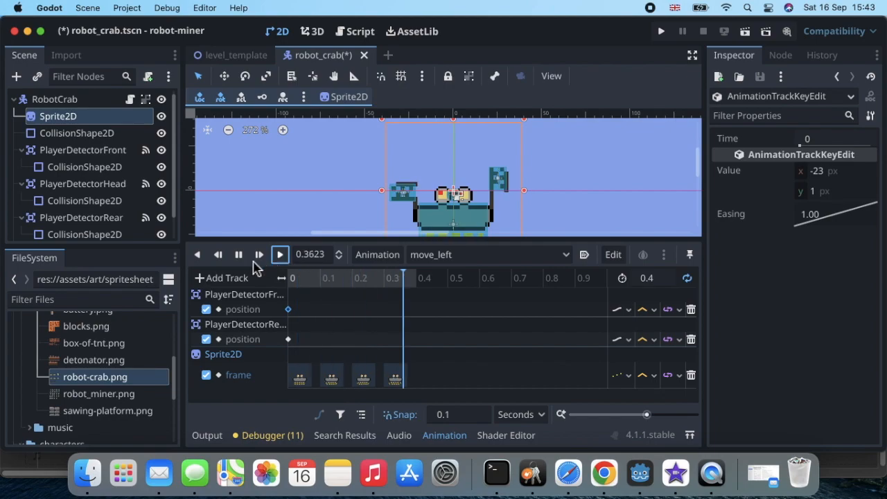
click(239, 256)
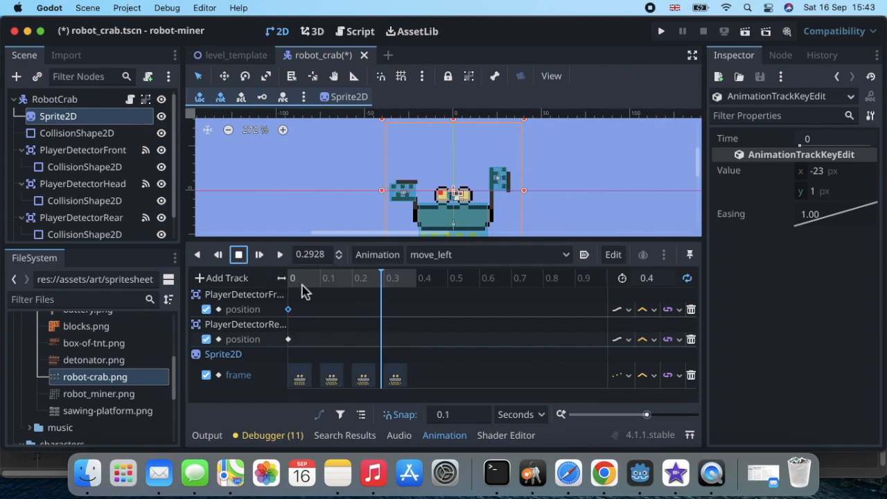
Rewind the playhead by entering 0 as the playback time.
click(320, 257)
click(320, 258)
double_click(320, 258)
text(0)
key(Return)
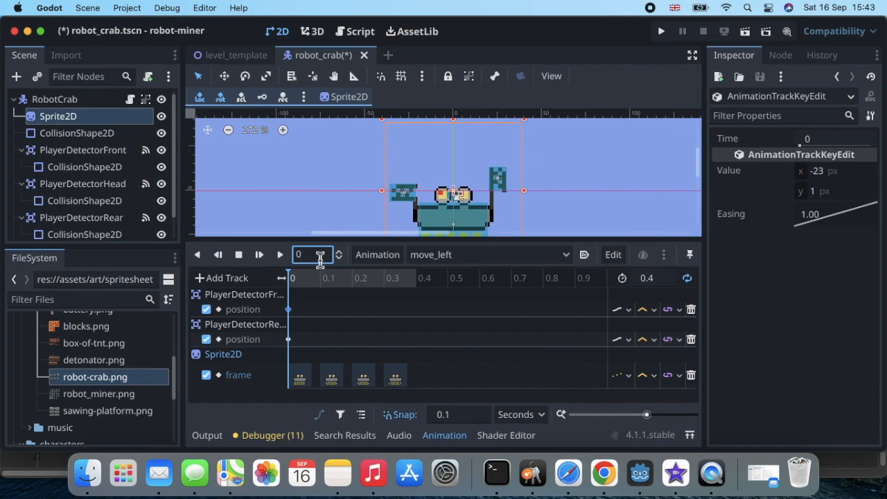
Add a new animation named move_right via Animation > New, keeping the default 1-second length.
click(380, 255)
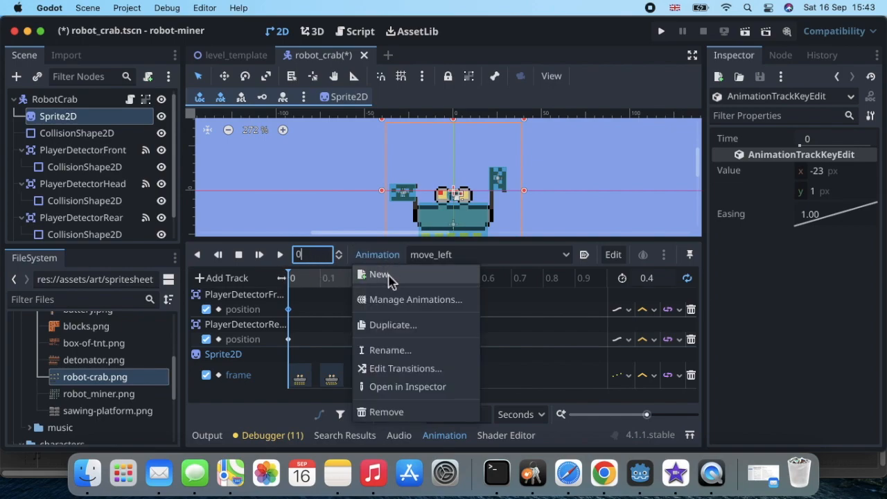
click(389, 276)
text(mov)
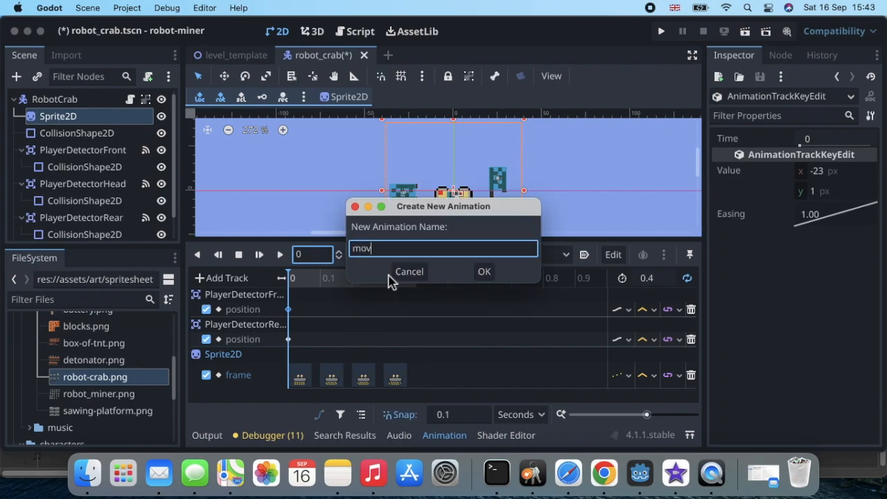
text(e_right)
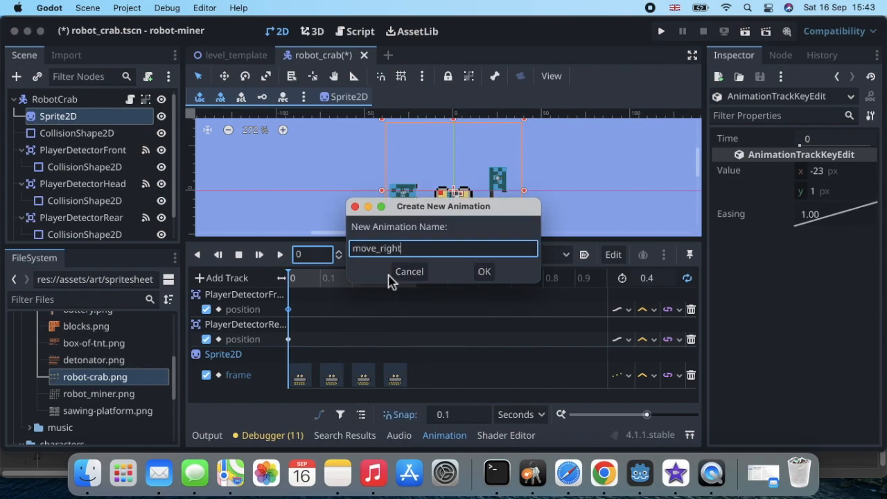
click(484, 271)
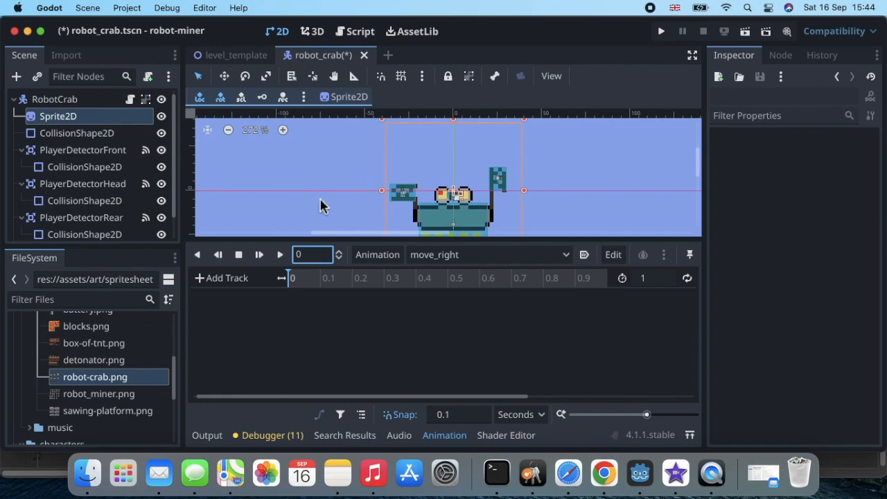
Add a Sprite2D 'frame' property track to move_right, then select Sprite2D in the Scene tree.
click(201, 280)
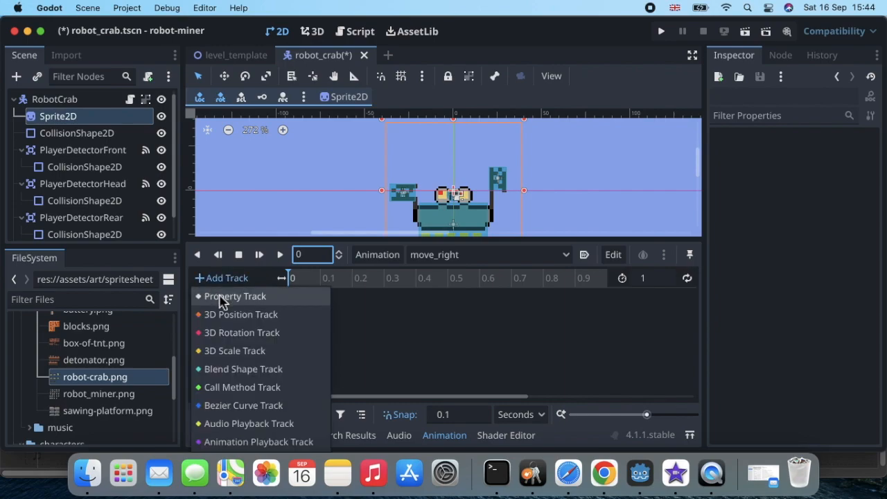
click(221, 298)
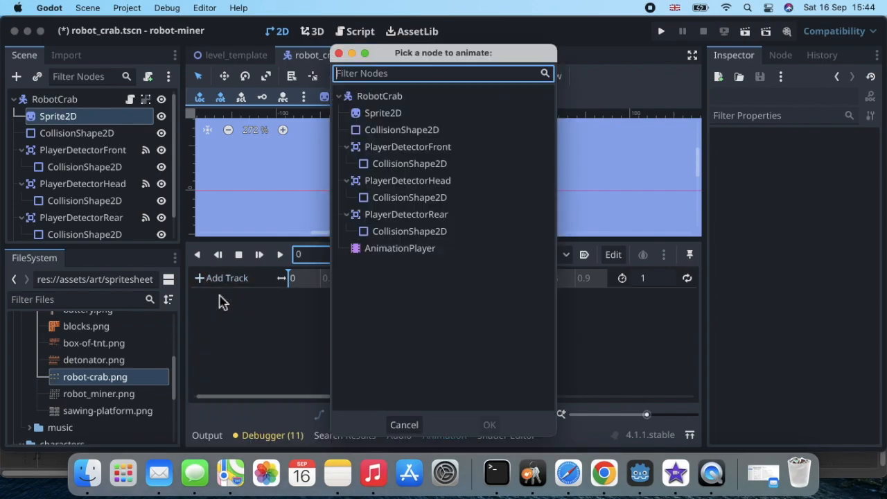
double_click(412, 114)
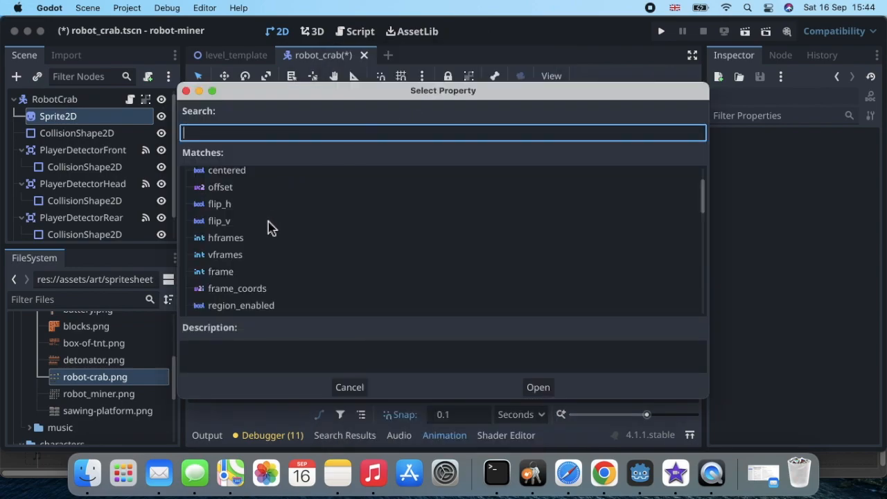
click(249, 273)
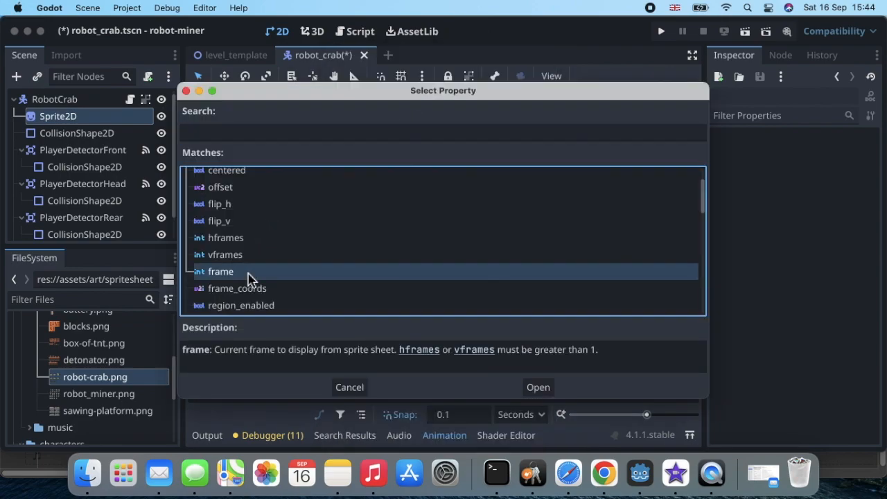
double_click(248, 273)
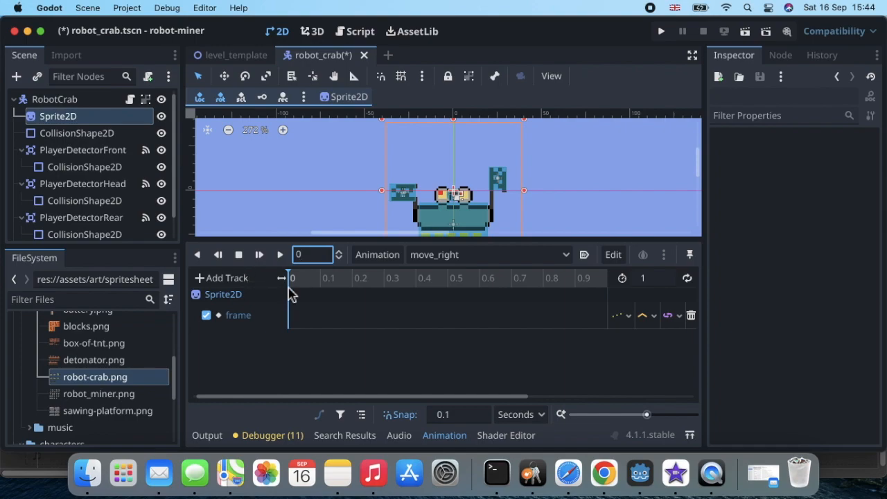
click(132, 123)
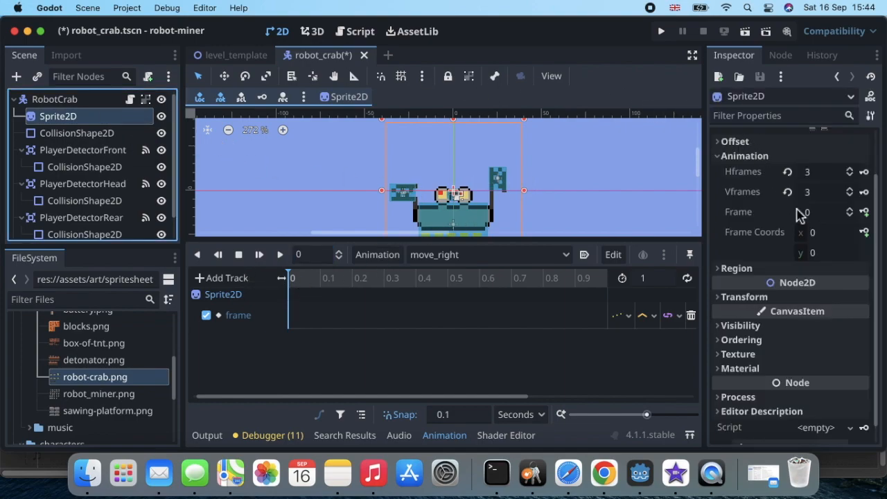
Raise the Sprite2D Frame from 0 to 4 in the Inspector.
click(851, 210)
click(852, 211)
click(852, 211)
click(851, 210)
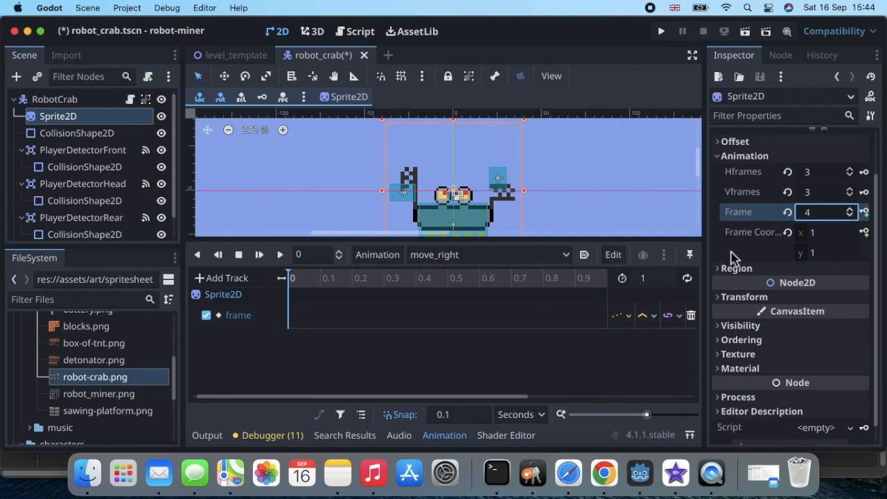
Key sprite frames 4, 5, 6 and 7 at 0, 0.1, 0.2 and 0.3 seconds.
click(866, 213)
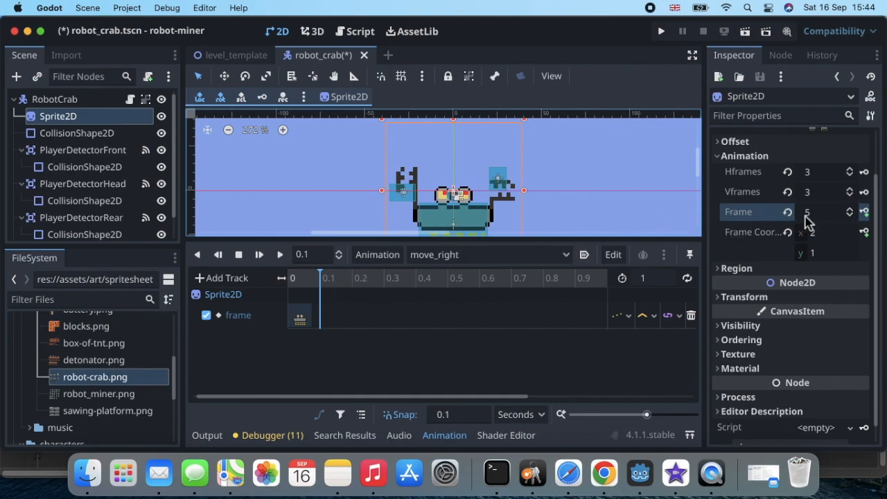
click(865, 212)
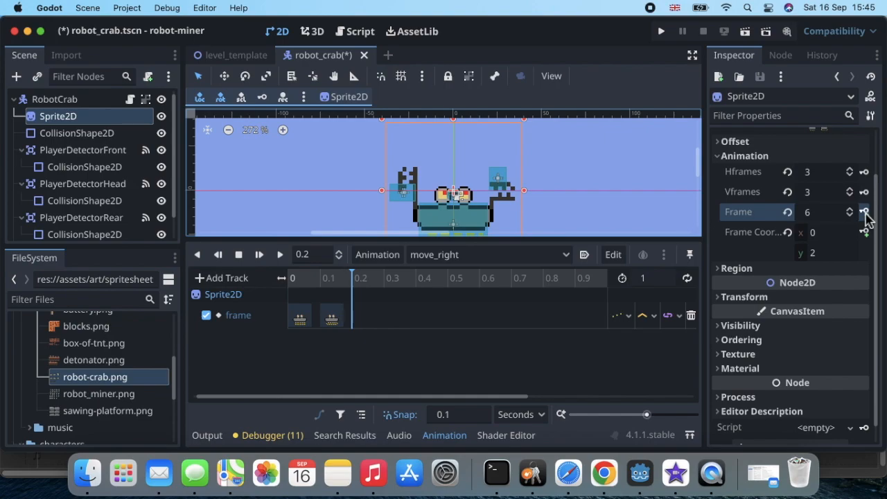
click(865, 213)
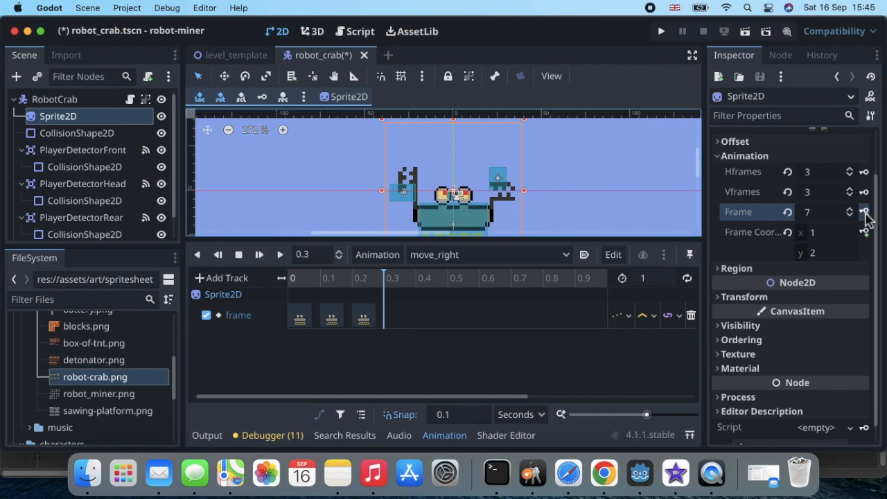
click(865, 213)
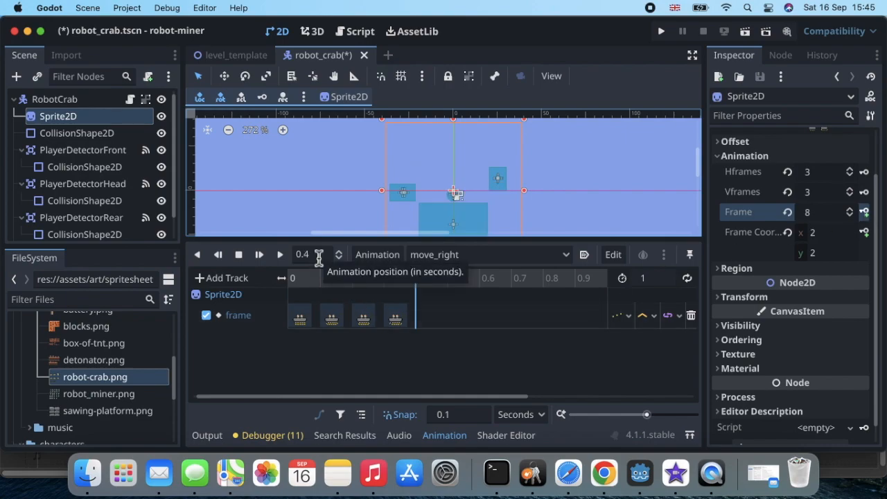
click(655, 278)
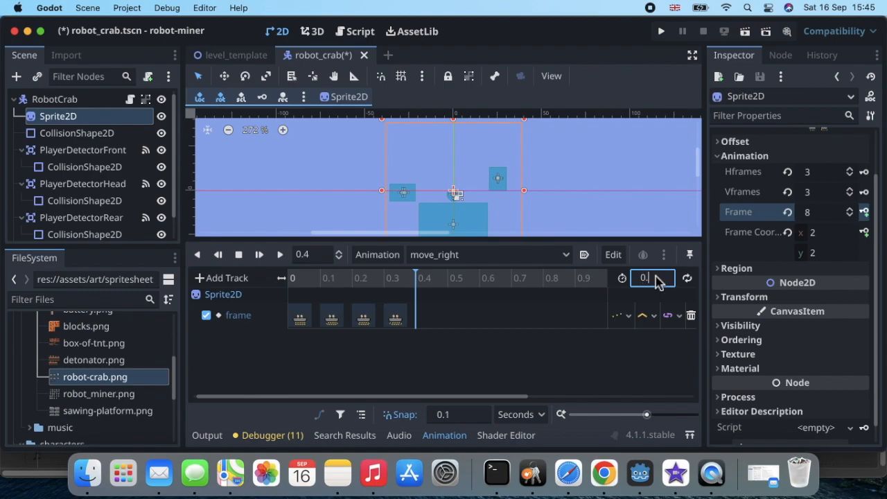
Set move_right's length to 0.4 seconds, turn on looping, and rewind the playhead to 0.
key(Return)
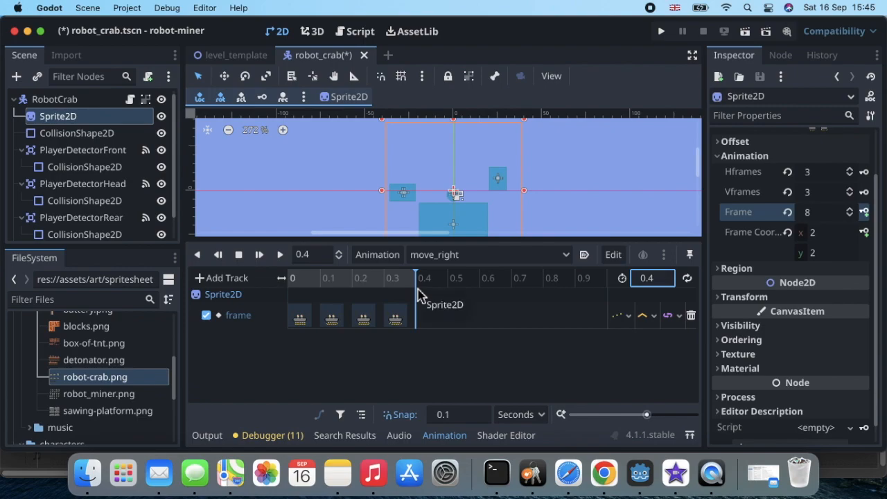
click(688, 278)
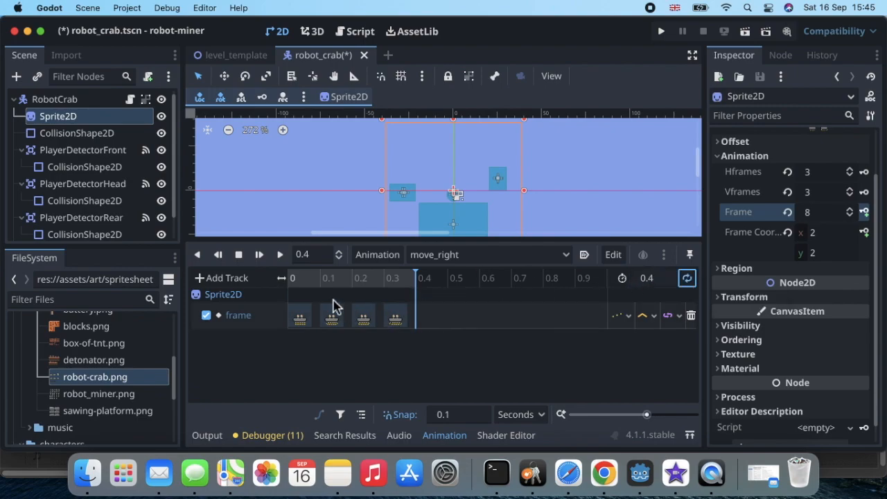
click(314, 256)
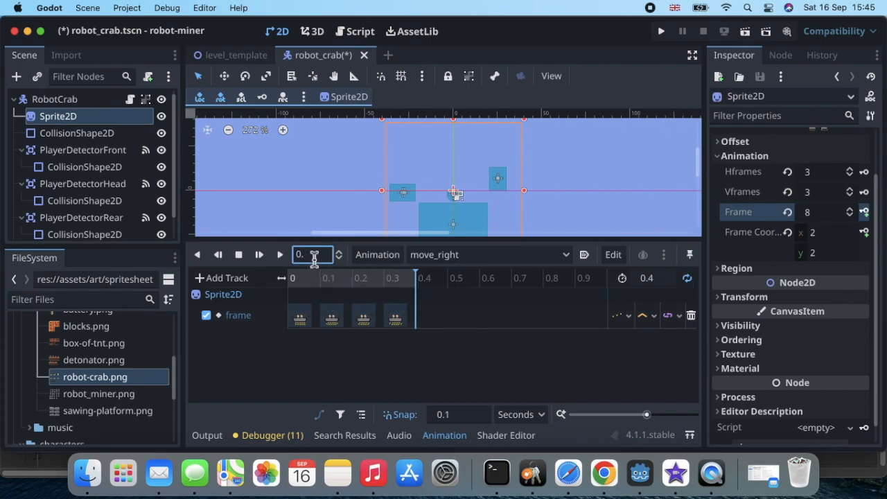
key(Return)
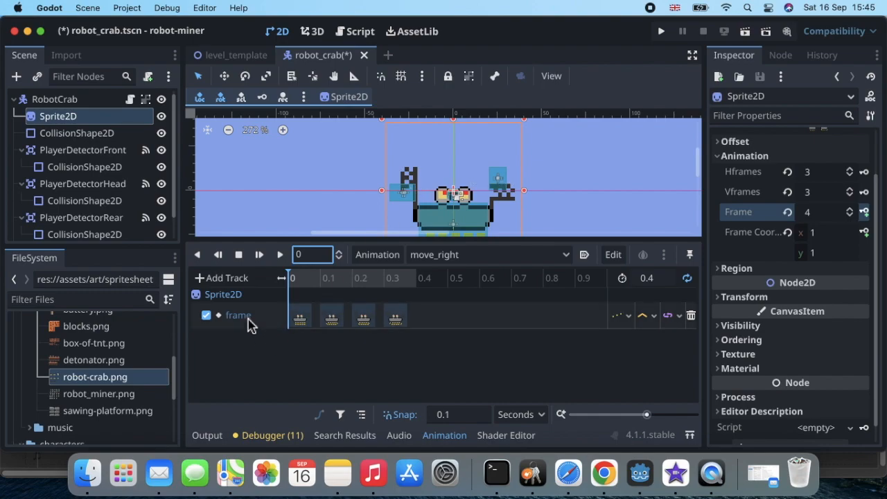
Add a PlayerDetectorFront position property track to move_right.
click(205, 278)
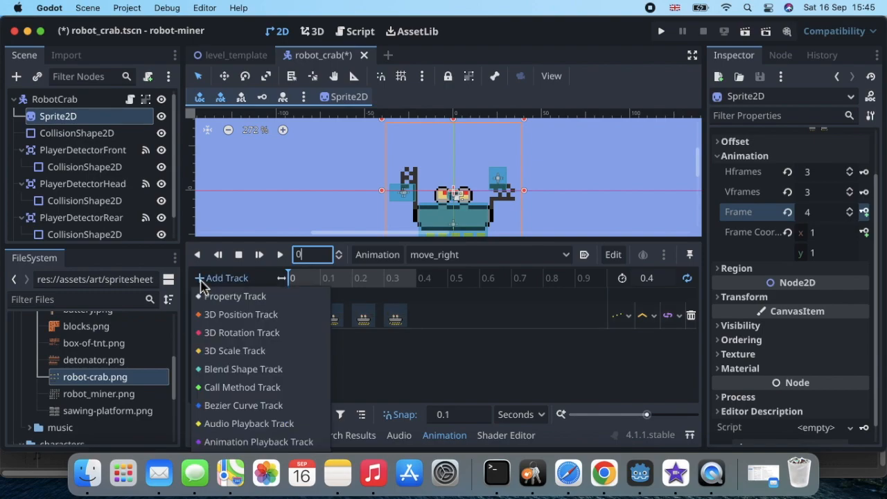
click(237, 302)
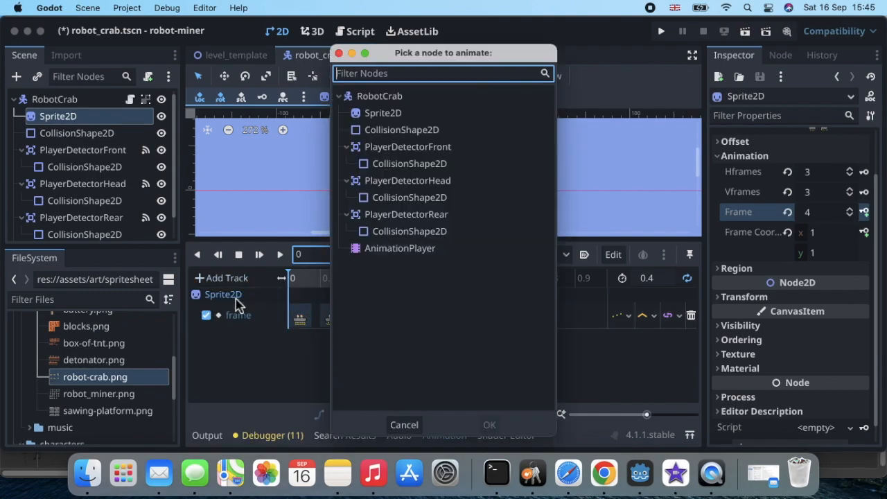
double_click(429, 151)
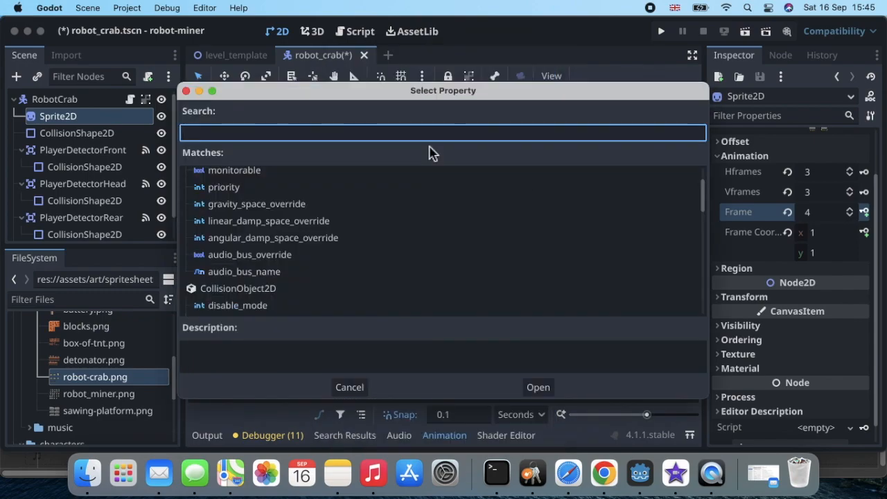
text(po)
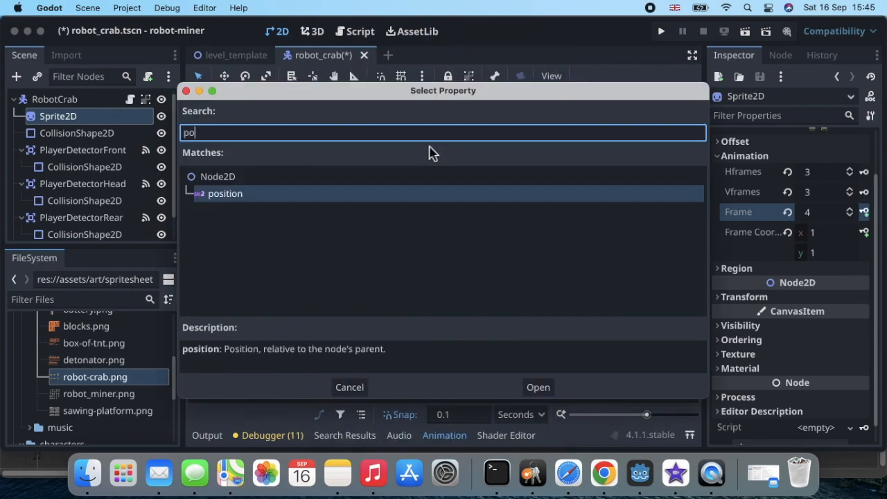
double_click(356, 195)
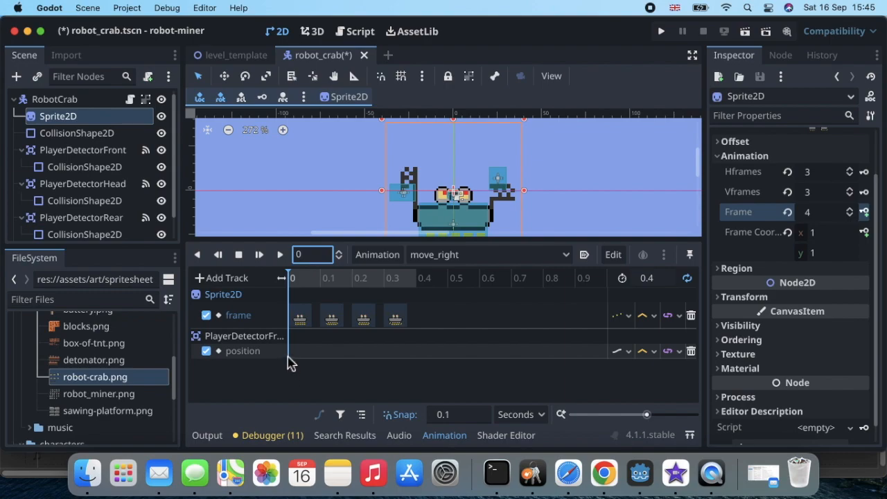
Insert a front detector position key at time 0 and select it.
right_click(291, 361)
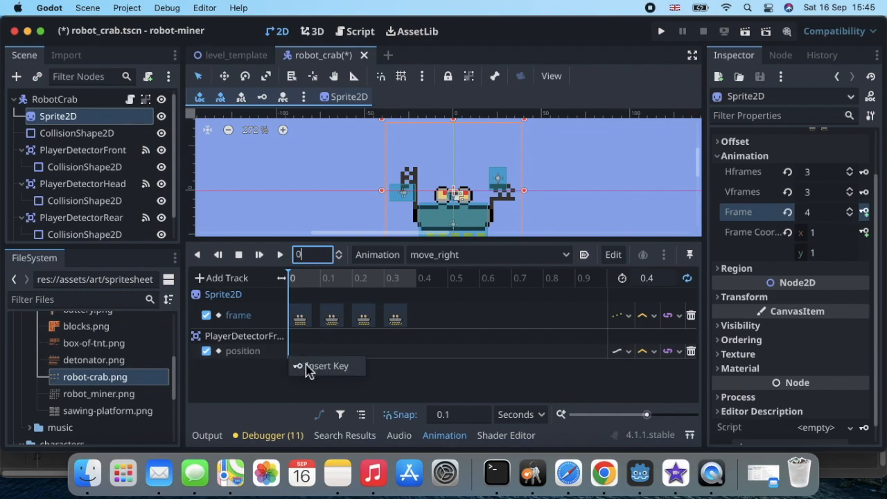
click(307, 367)
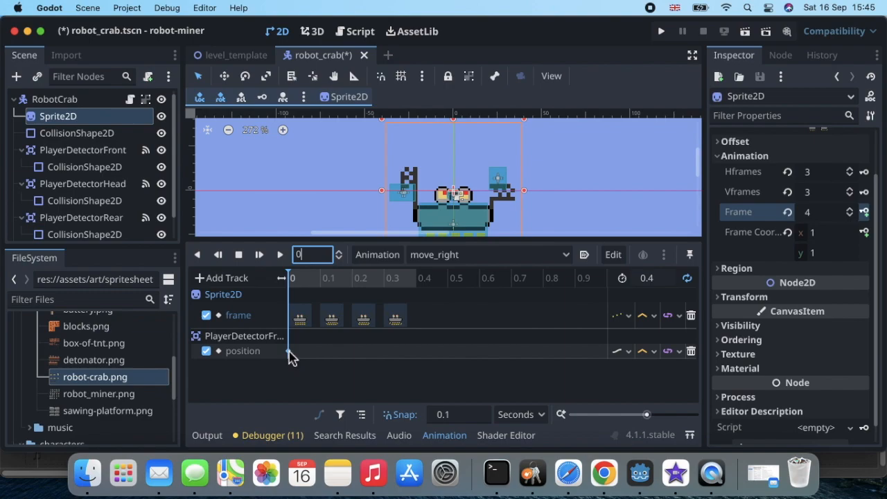
click(289, 352)
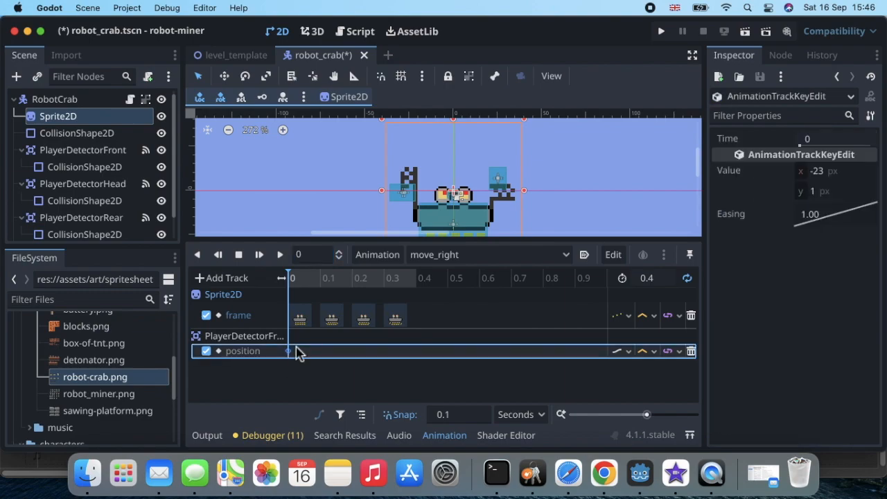
Set the front detector key's x position to 23.
click(817, 174)
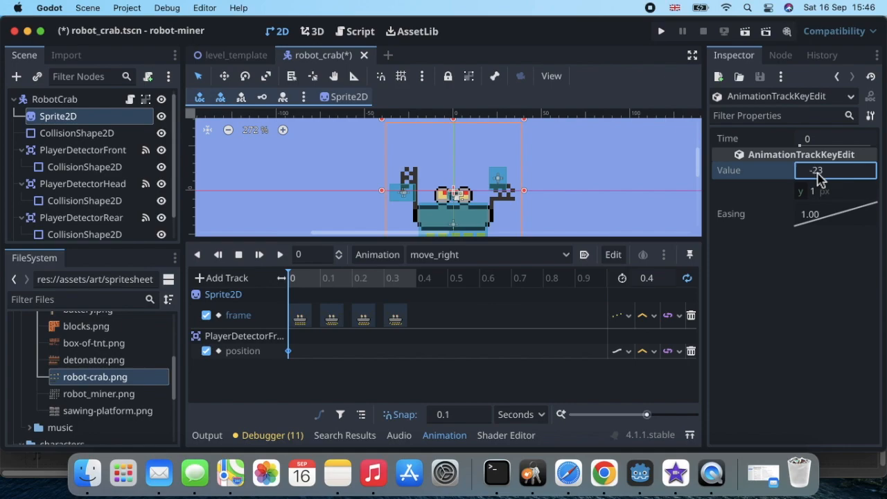
key(Return)
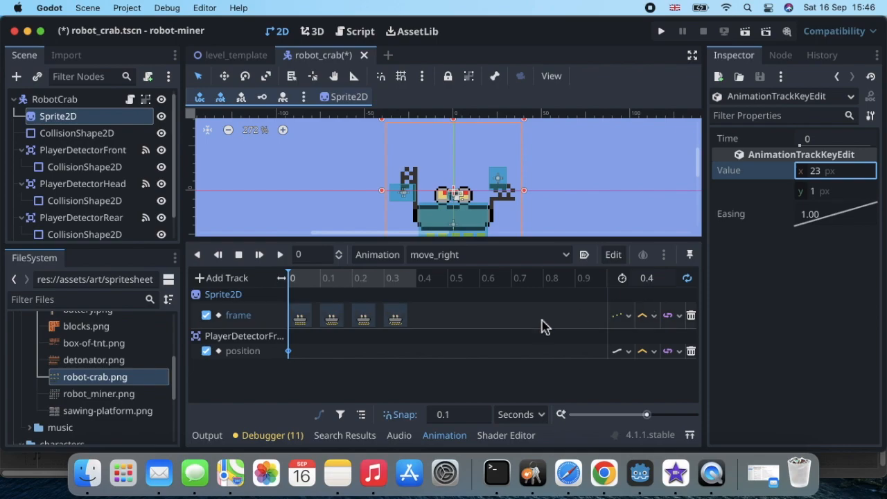
click(354, 390)
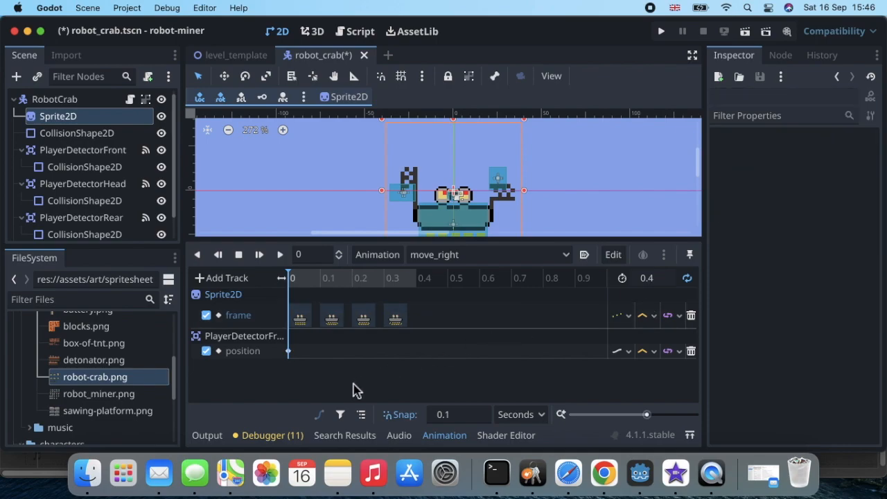
Play the move_right preview, pause it, and return the playhead to 0.
click(280, 254)
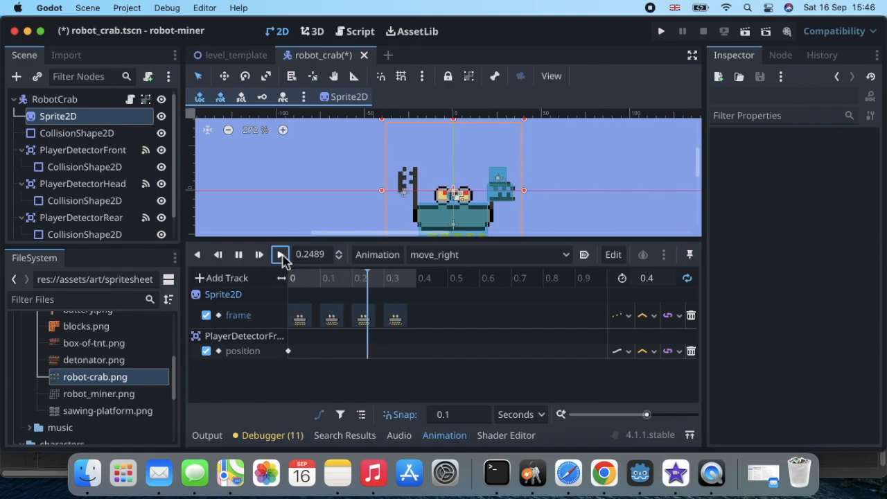
click(240, 255)
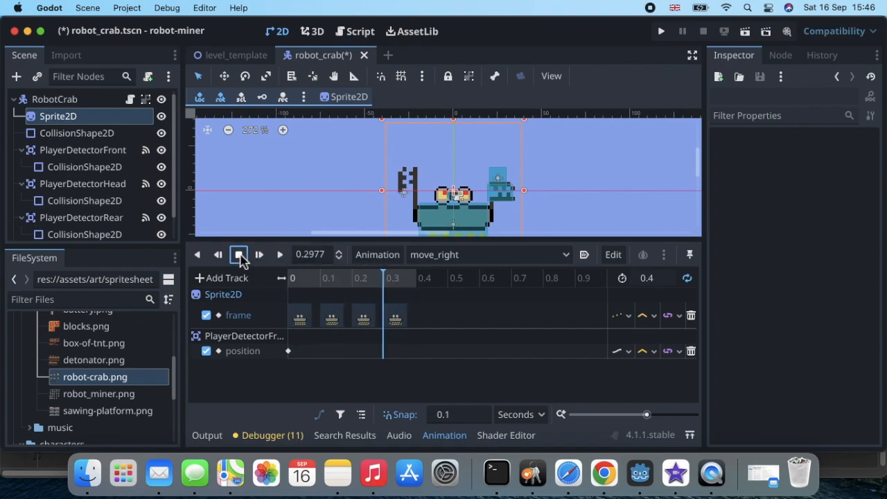
click(294, 280)
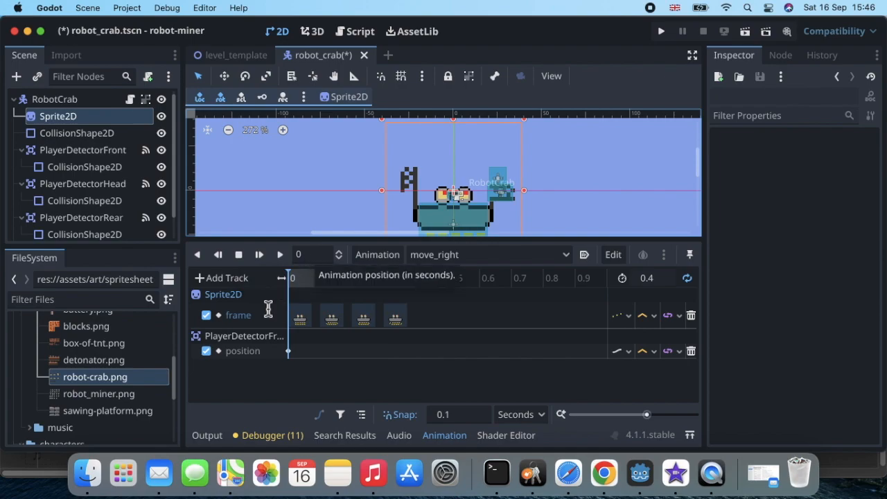
Add a PlayerDetectorRear position property track to move_right.
click(200, 280)
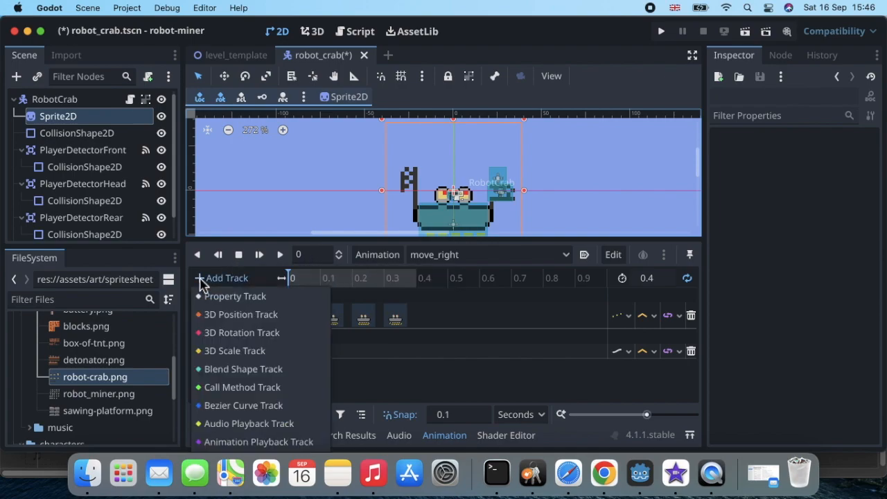
click(257, 296)
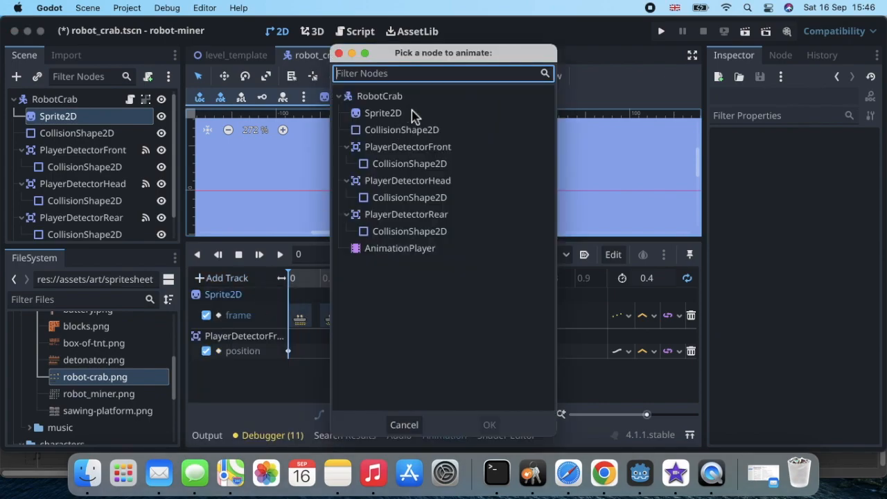
double_click(418, 216)
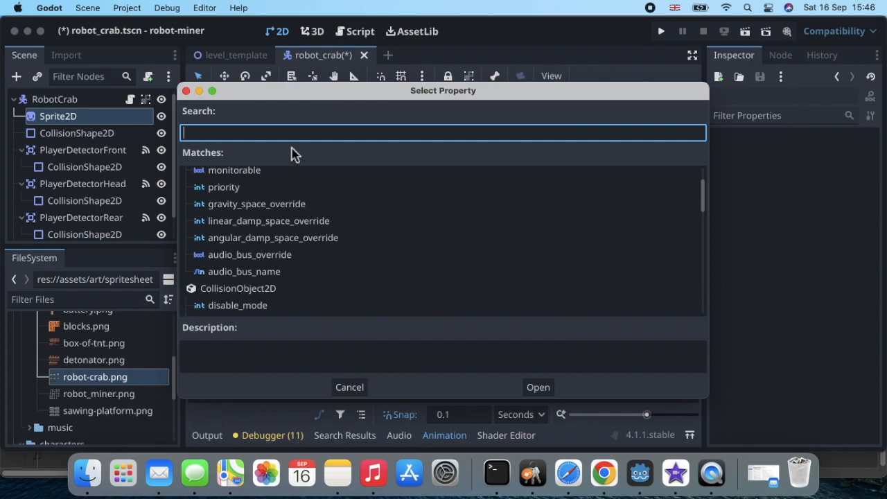
text(pos)
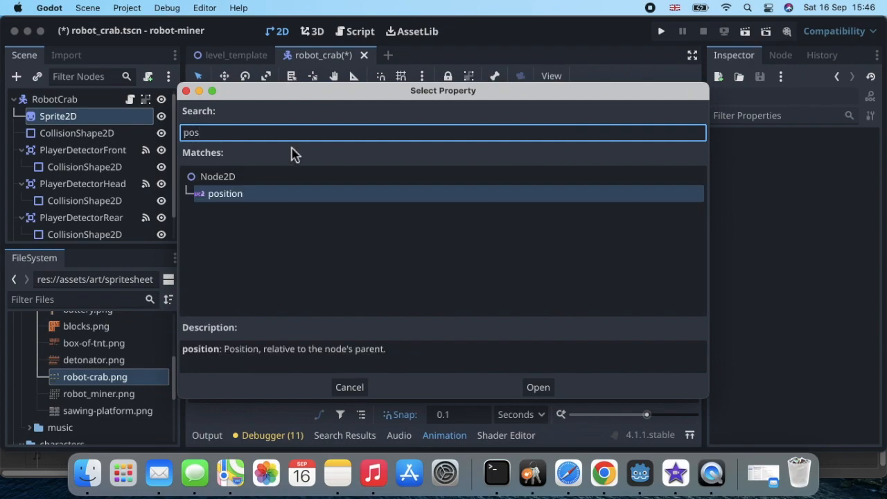
double_click(300, 197)
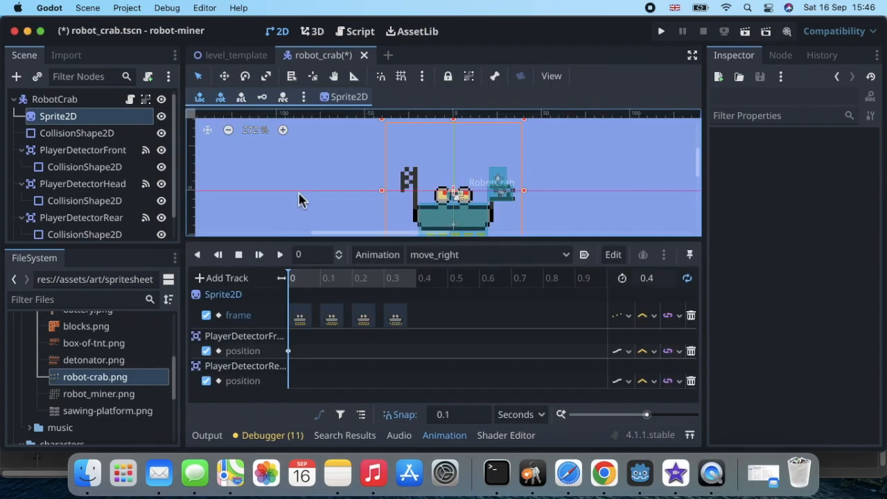
Insert a rear detector position key at time 0 and select it.
right_click(290, 388)
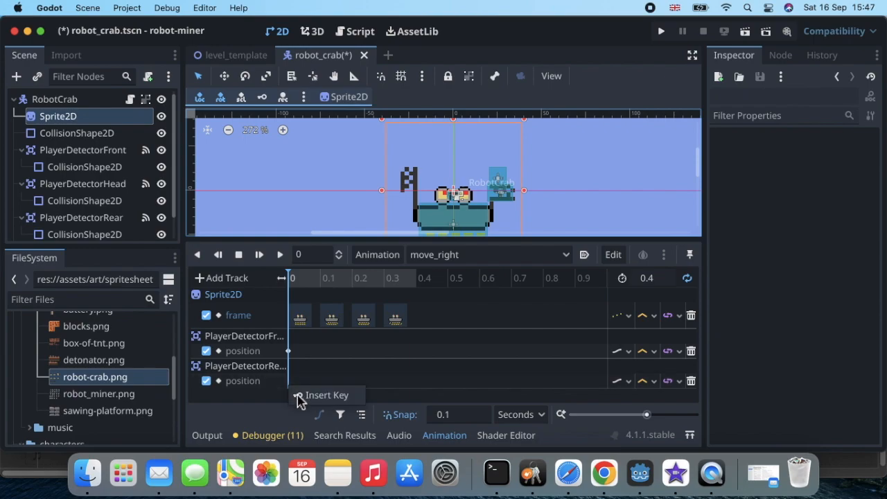
click(311, 398)
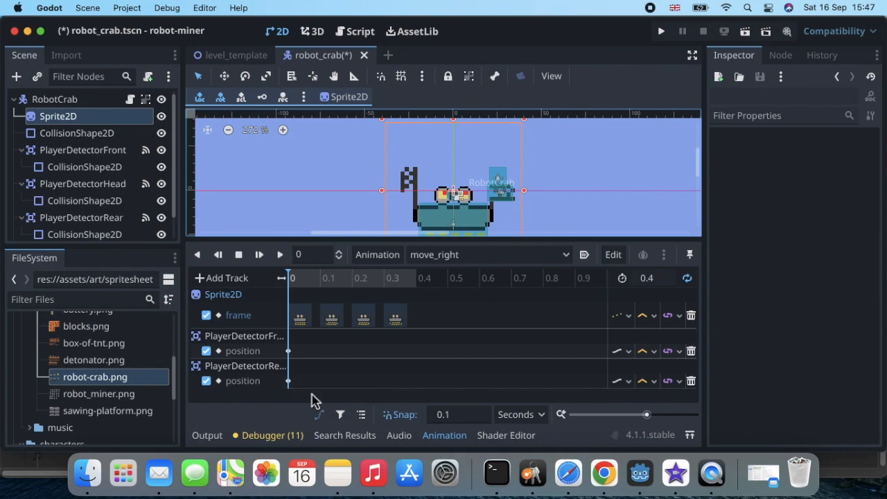
click(288, 381)
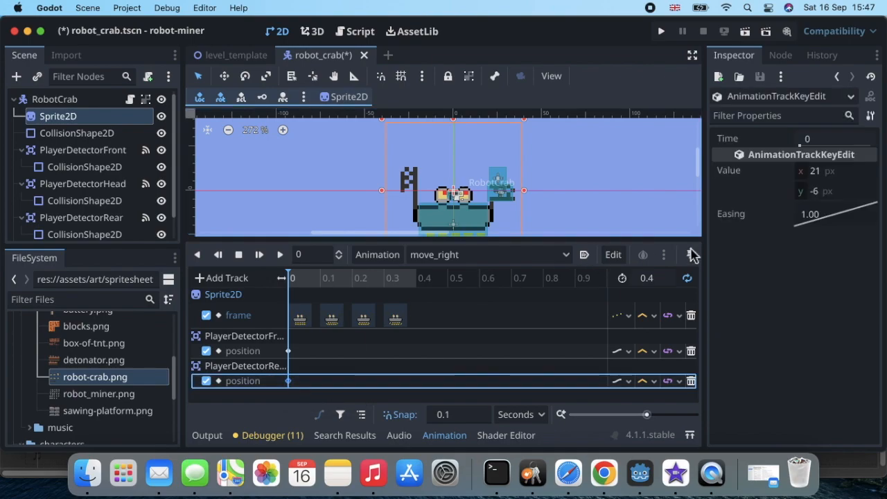
Set the rear detector key's x to -21, then play and pause move_right to check.
click(815, 173)
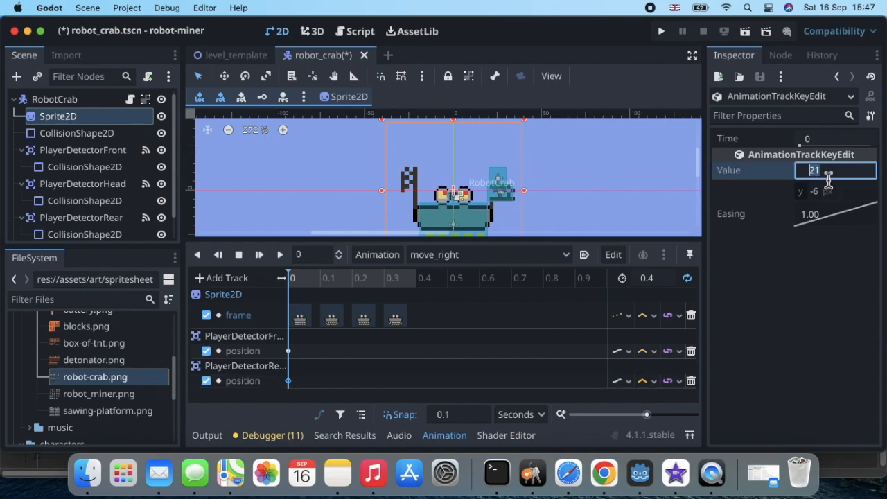
text(-21)
key(Return)
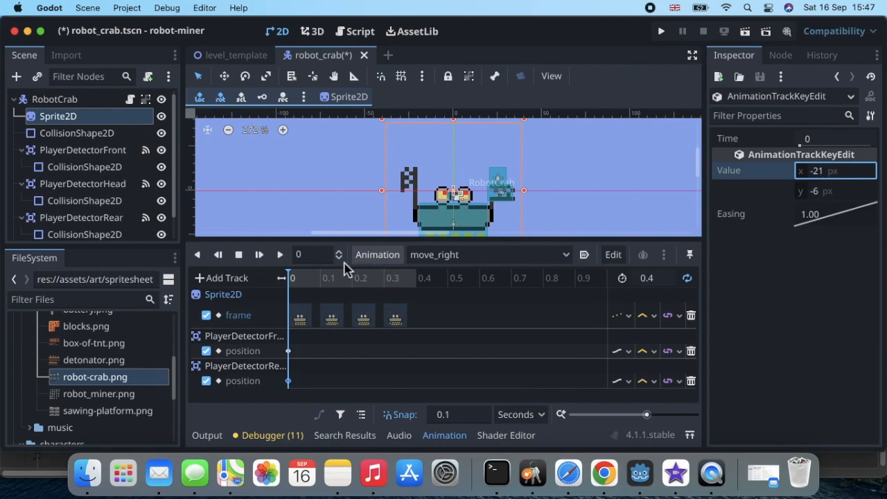
click(281, 255)
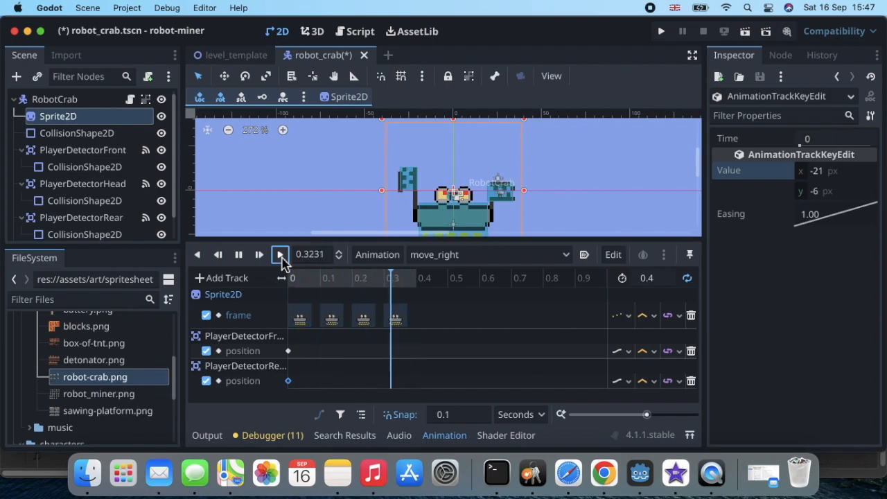
click(238, 254)
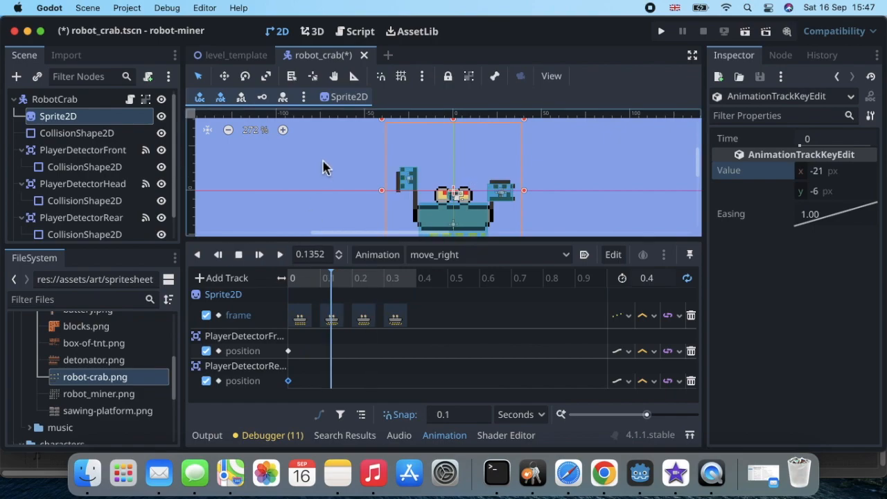